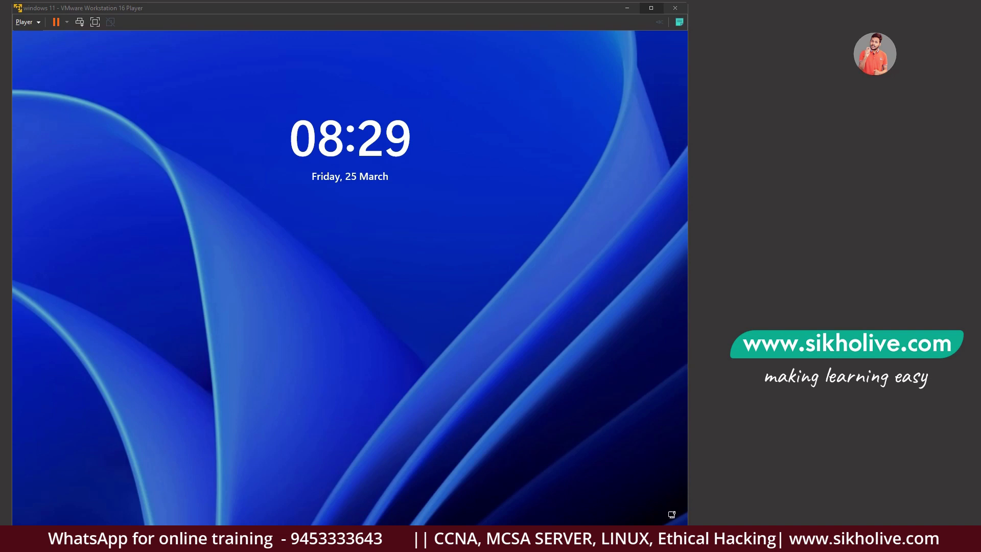
Step: Sign in to the Windows 11 virtual machine by entering the account password
click(360, 310)
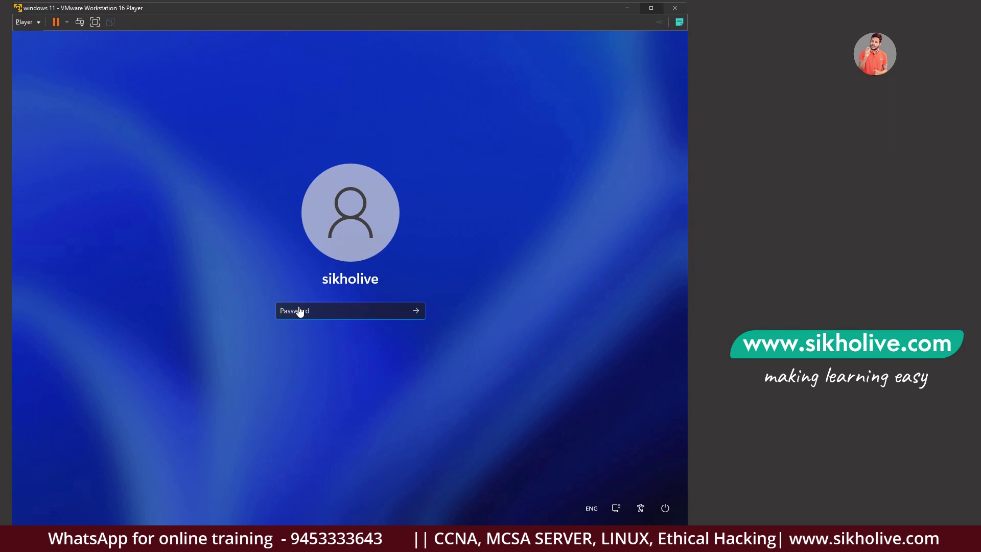
text(•••)
key(Return)
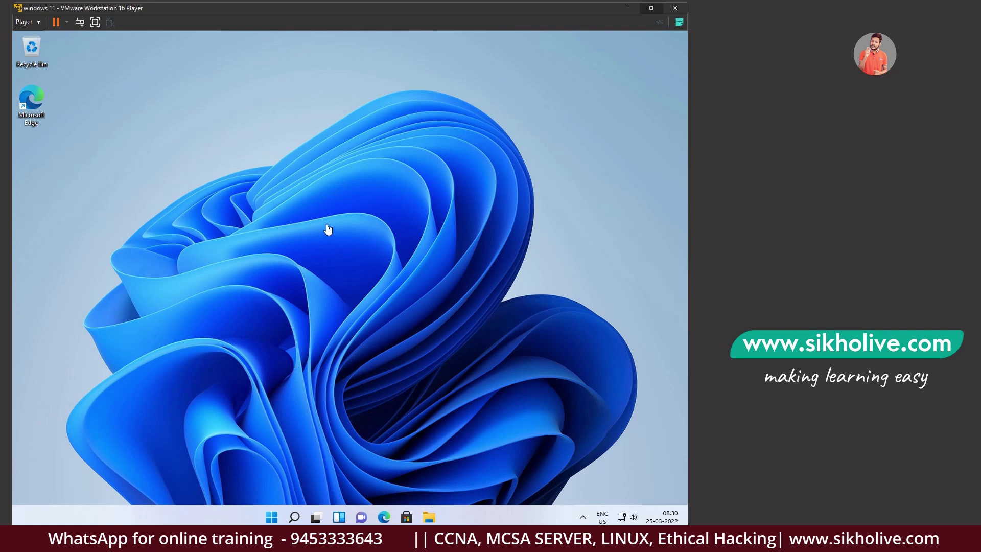
Step: Open This PC in a maximised File Explorer window and view the contents of Local Disk (C:)
click(429, 517)
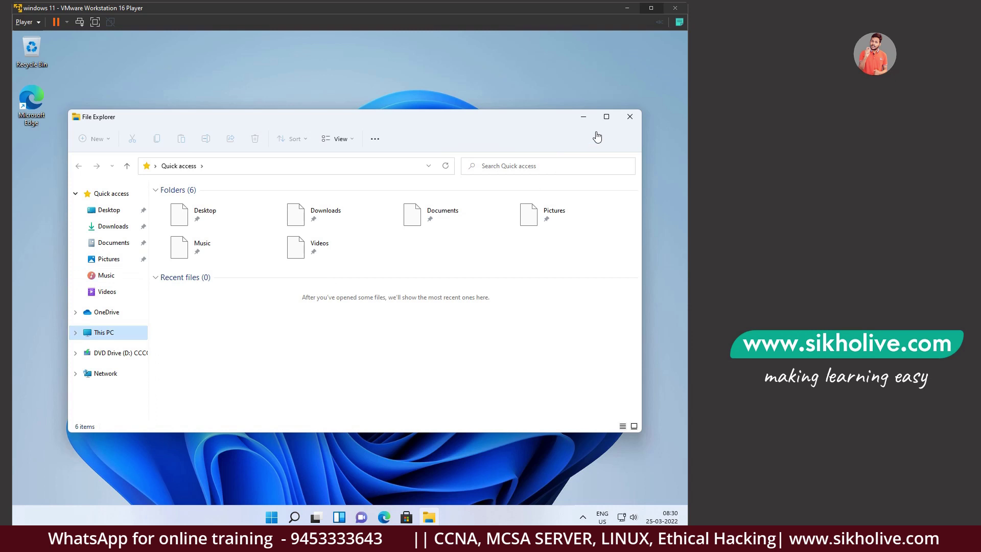
click(606, 117)
click(63, 252)
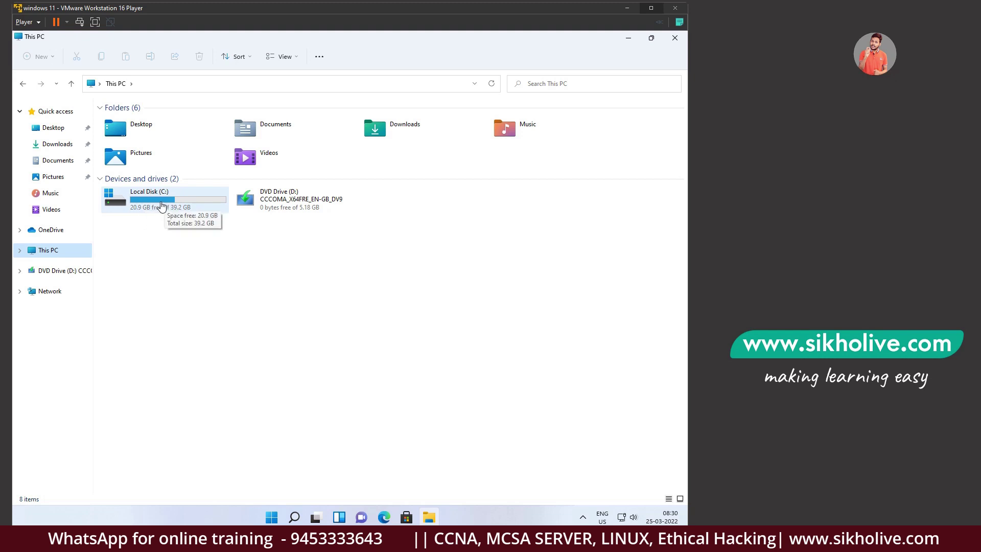
click(165, 205)
double_click(165, 206)
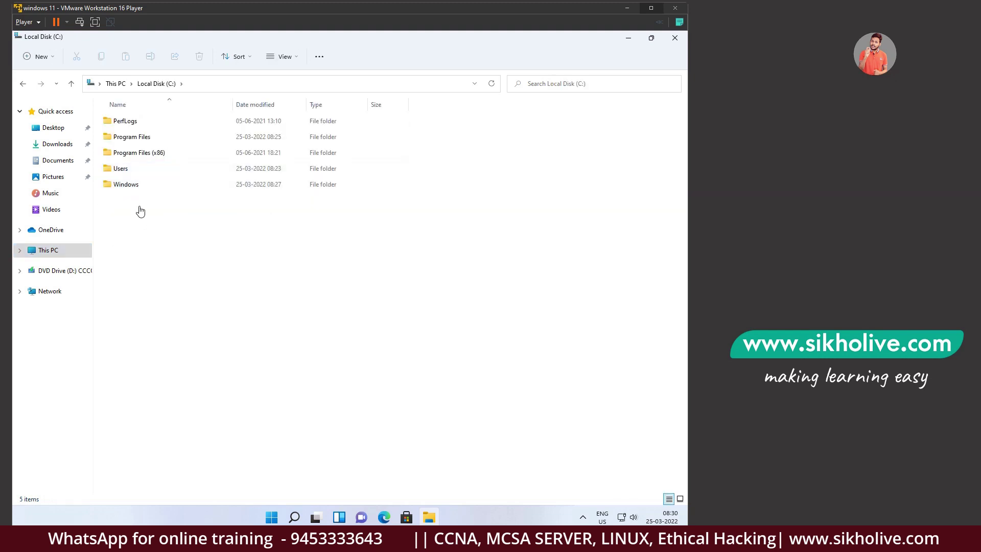
drag(180, 234, 139, 122)
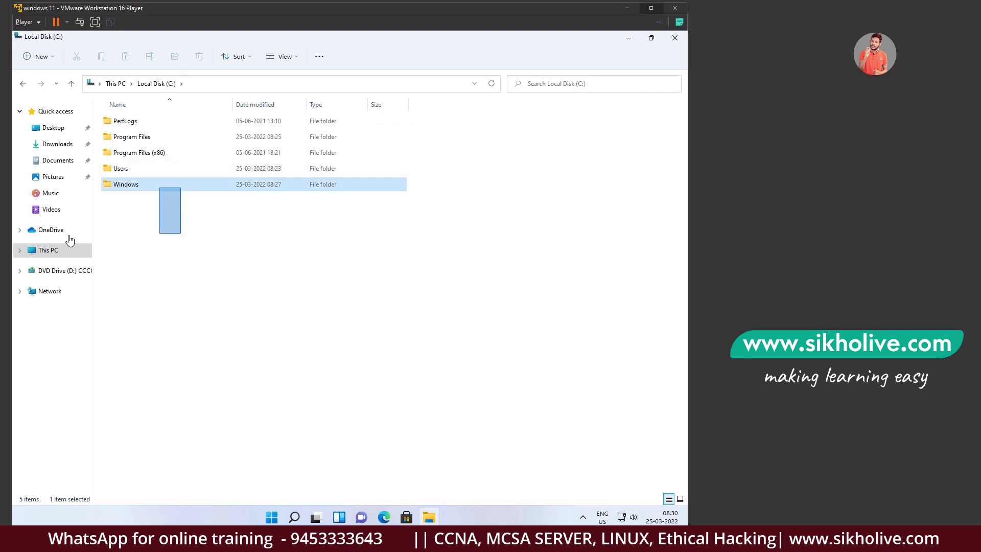
Step: Return to This PC, examine the listed drives, and minimise File Explorer
click(54, 253)
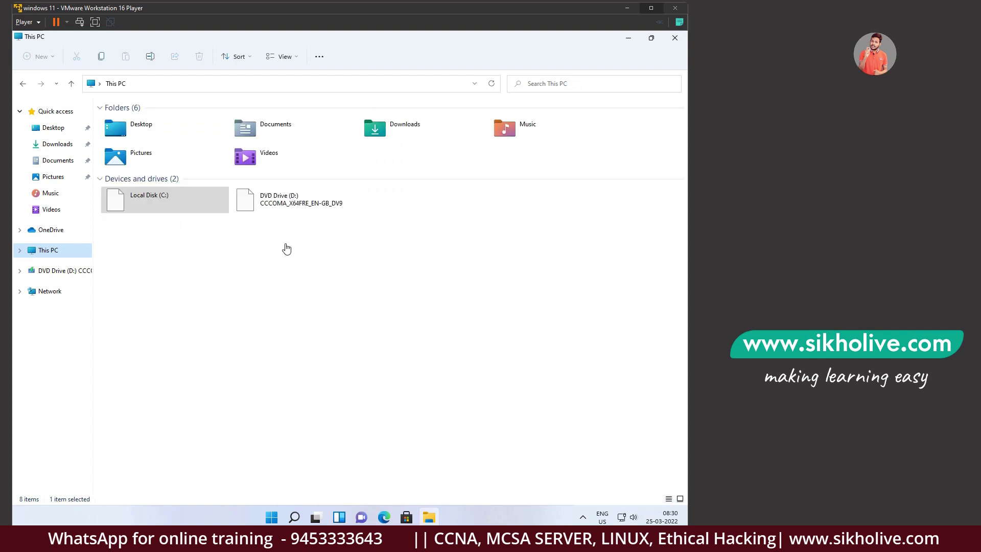
click(298, 209)
click(488, 210)
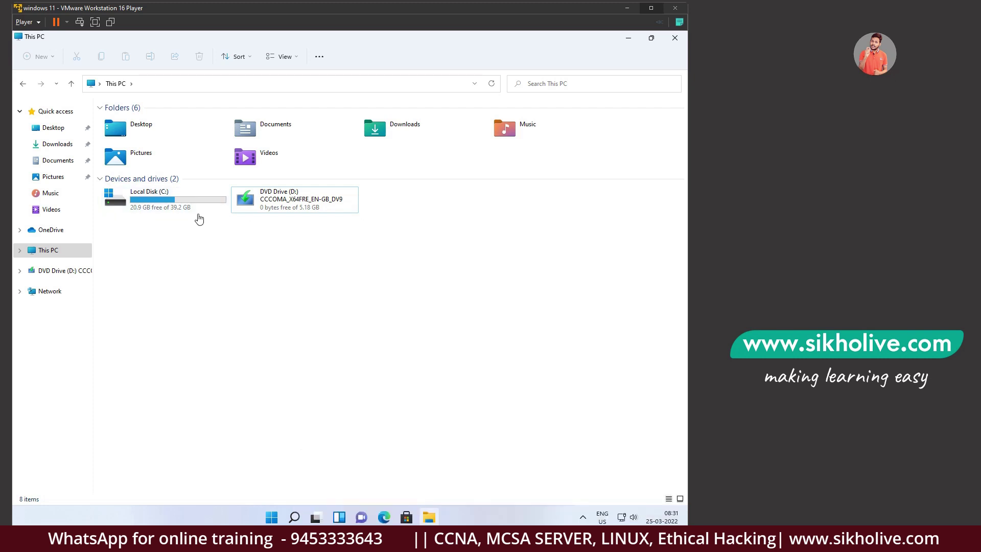
click(171, 203)
click(156, 197)
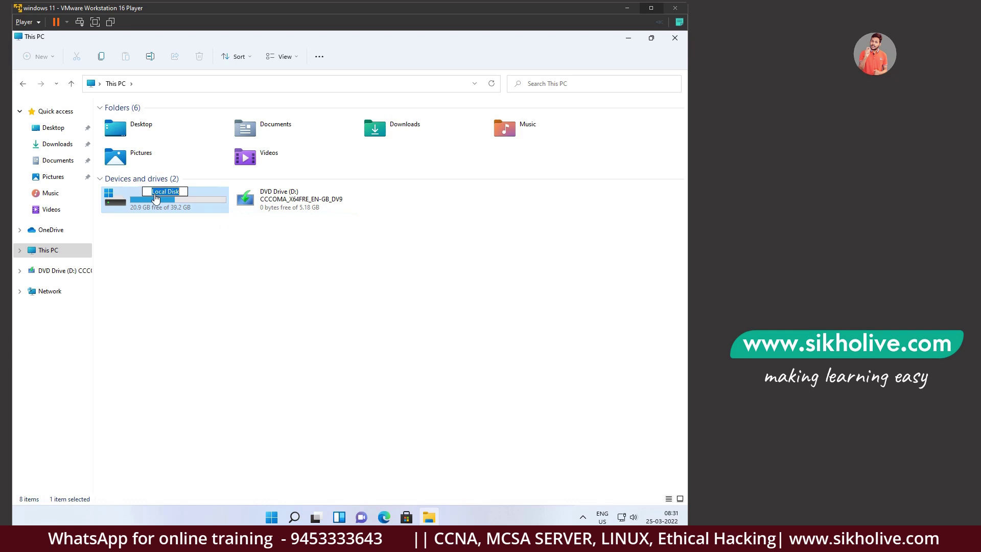
click(239, 248)
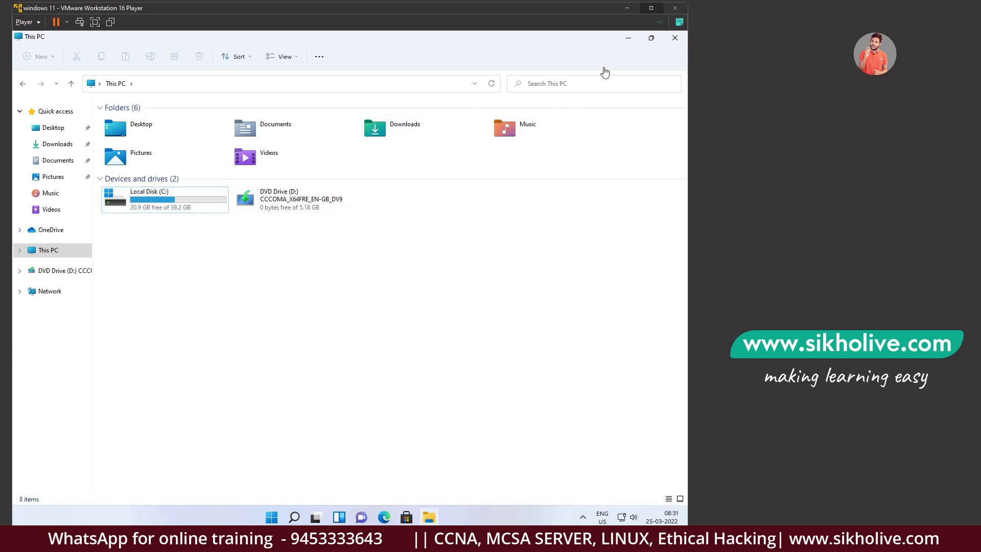
click(629, 43)
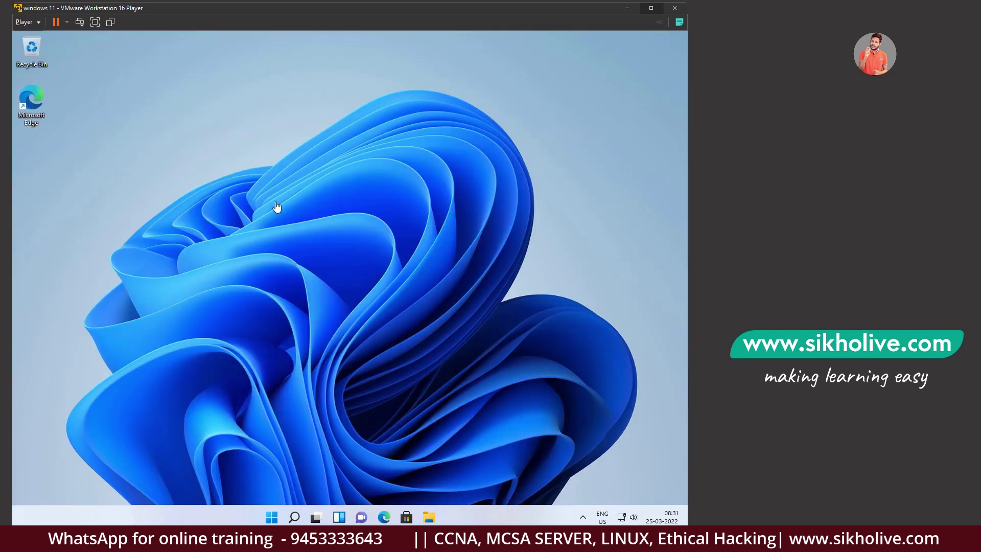
Step: Check the BitLocker Drive Encryption page under System and Security in Control Panel, and close the window
key(super+r)
text(con)
key(Return)
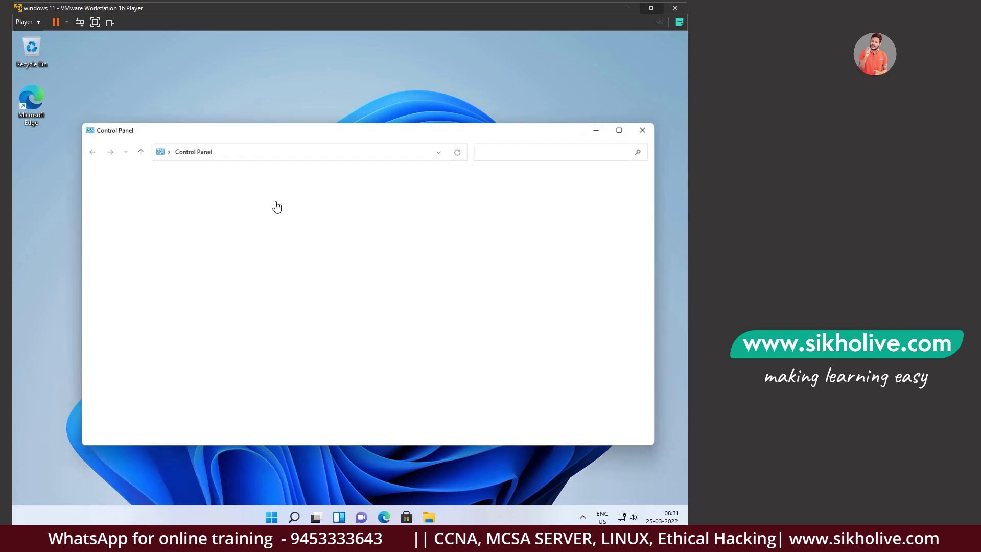
click(620, 132)
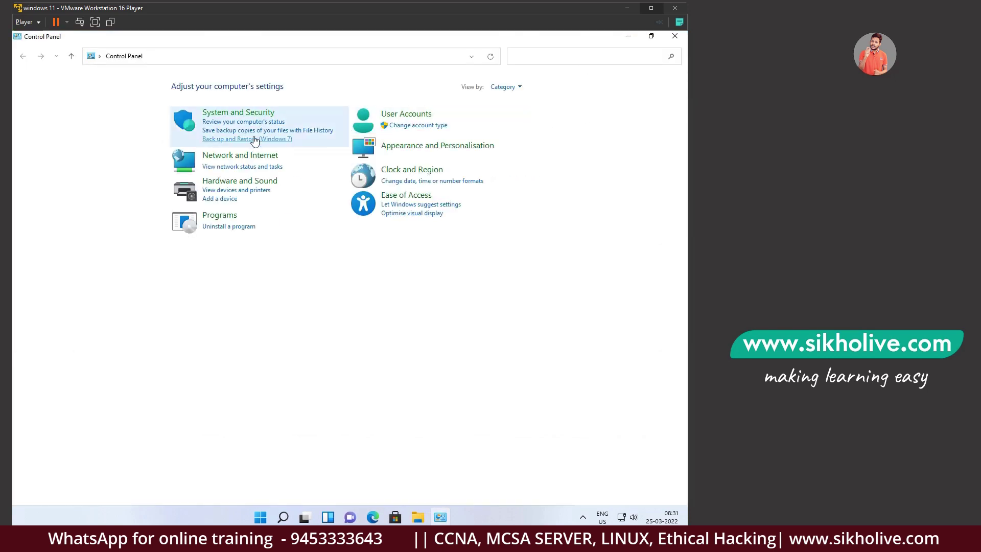
click(242, 116)
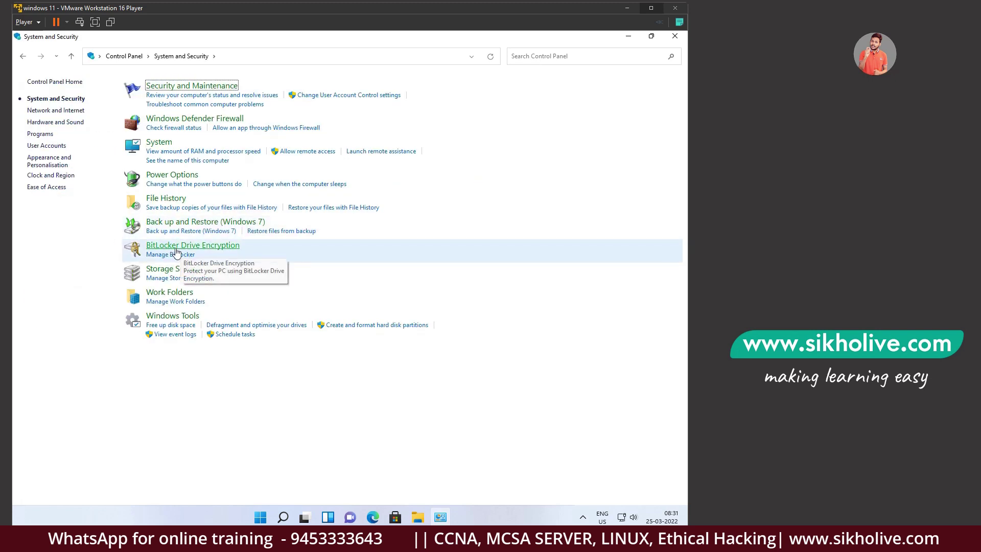
click(194, 246)
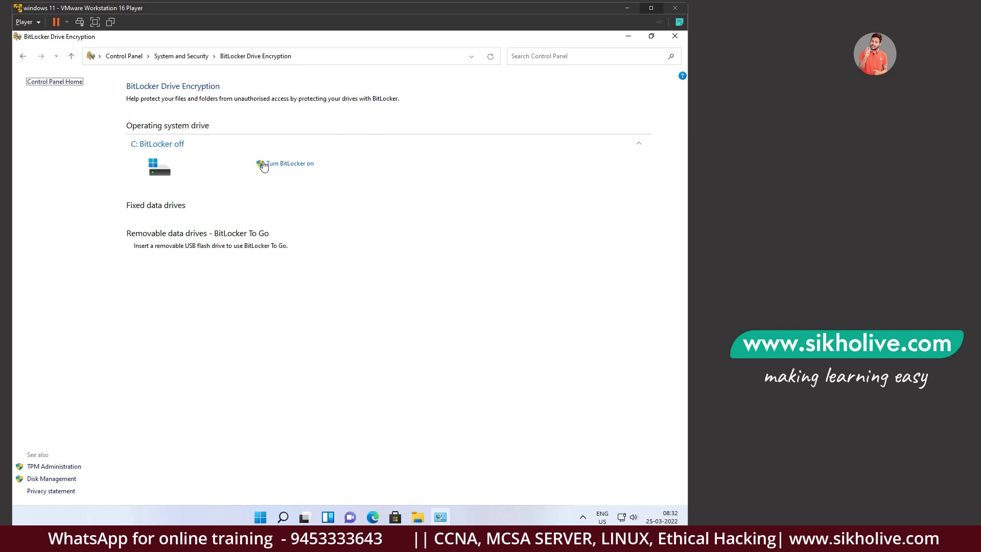
click(676, 36)
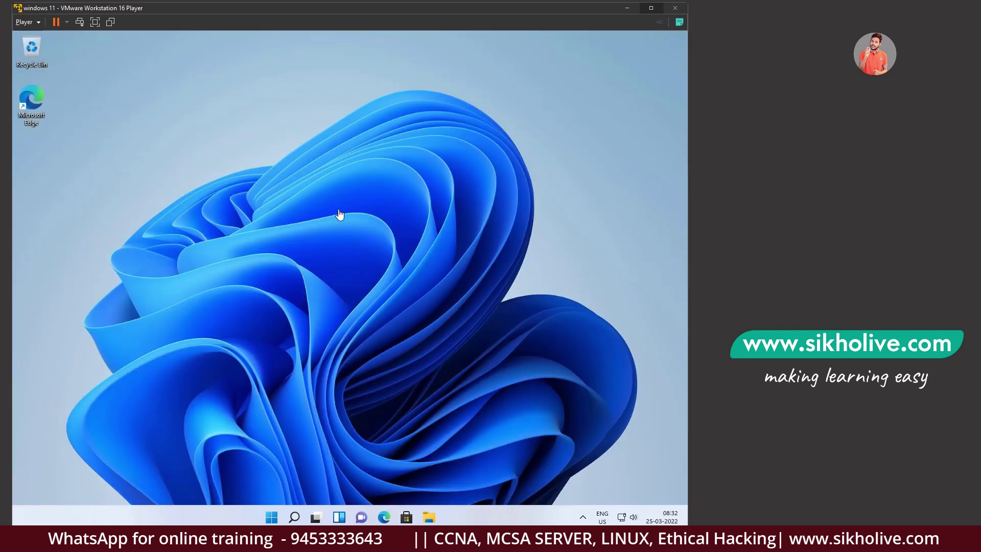
Step: Open Disk Management by running diskmgmt.msc and maximise its window
key(super+r)
text(disk)
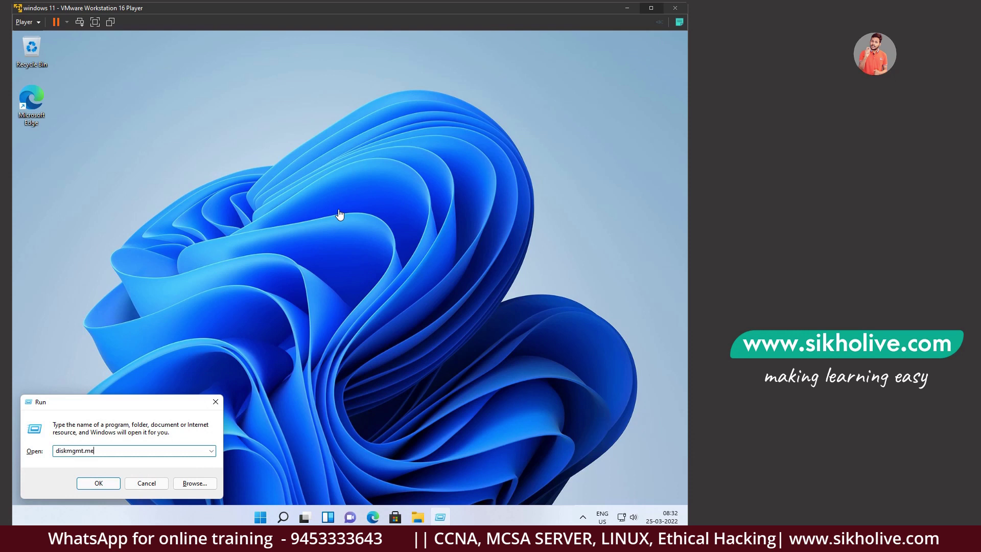
text(mgmt.msc)
key(Return)
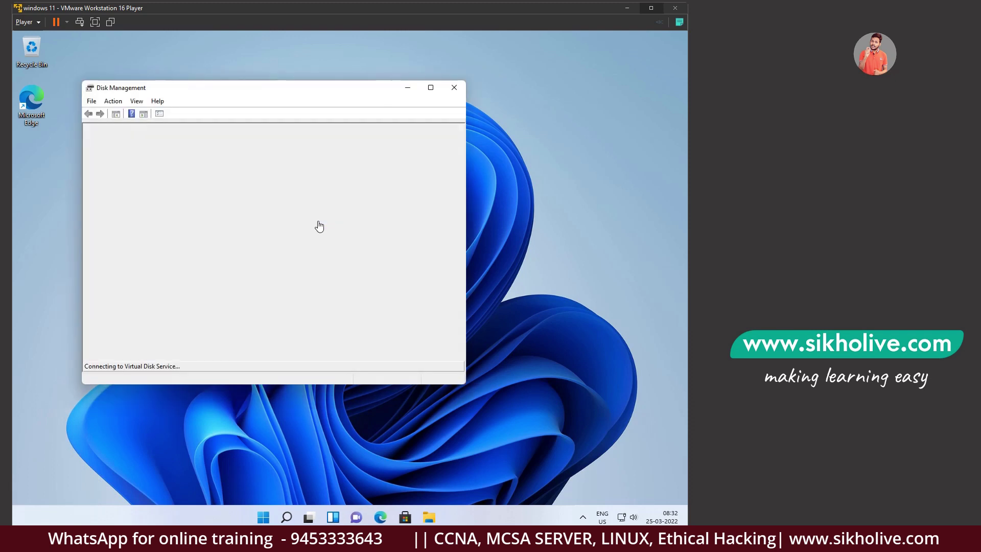
click(432, 90)
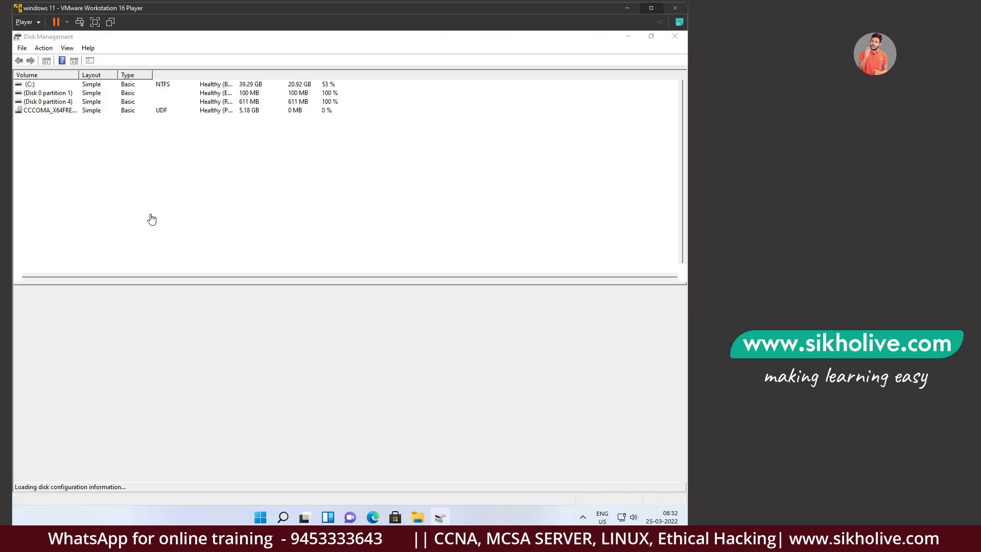
Step: Initialise Disk 1 and create a simple volume on its unallocated space, quick-formatted as NTFS with the label New Volume
click(376, 334)
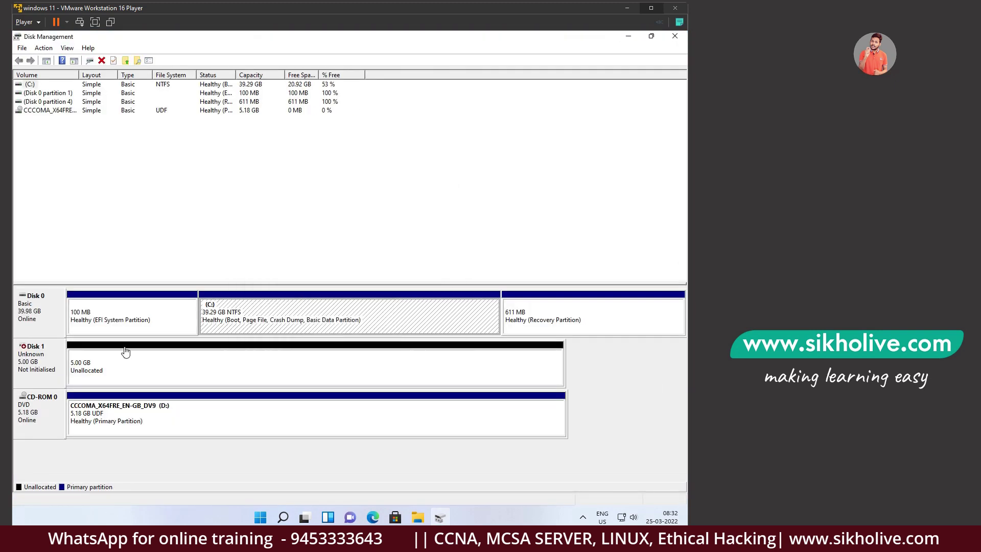
click(86, 376)
right_click(92, 366)
click(154, 371)
click(212, 269)
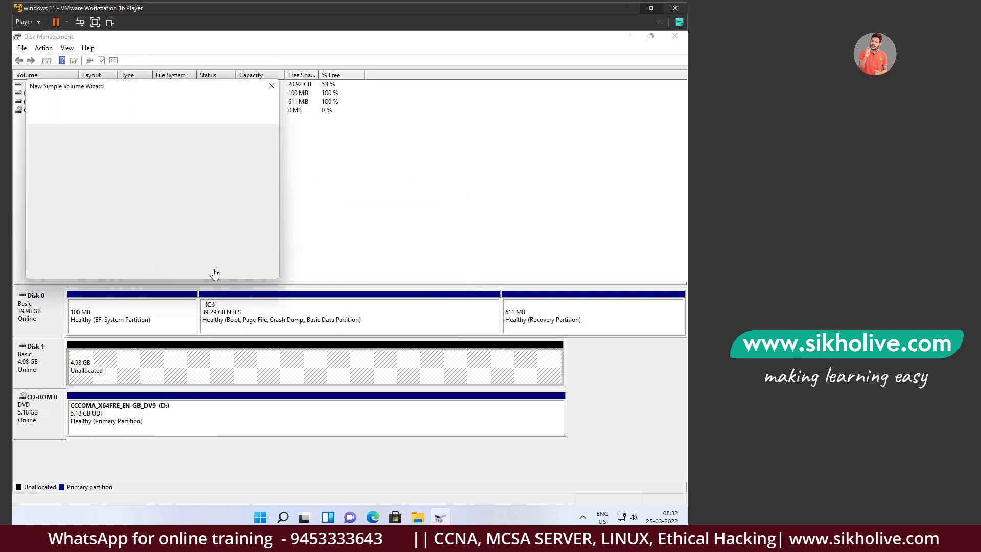
click(213, 268)
click(212, 269)
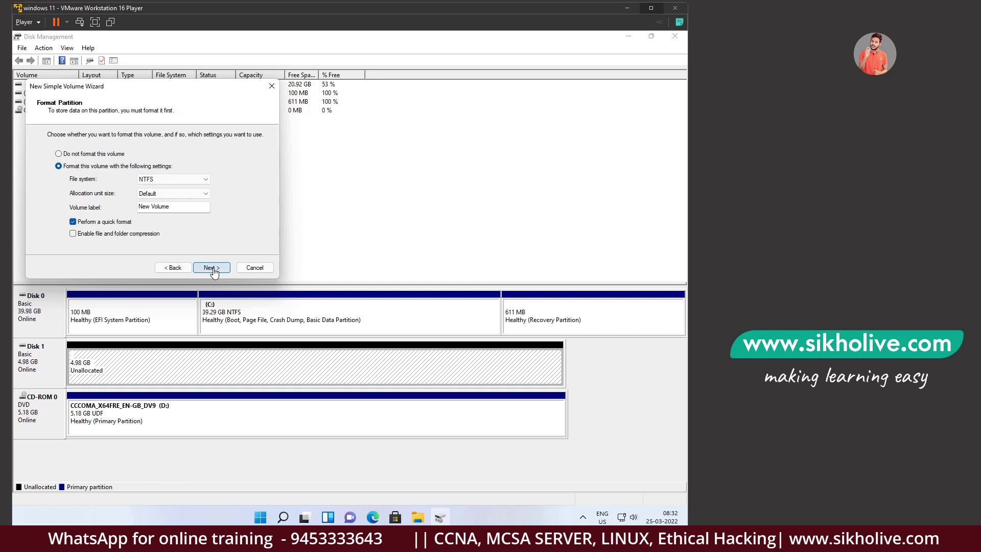
click(213, 269)
click(212, 269)
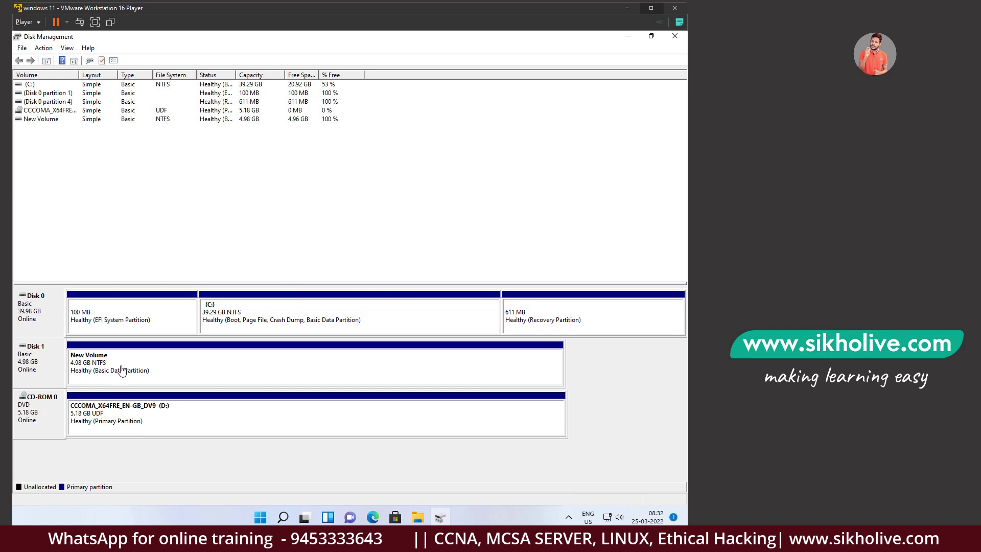
Step: Select the new volume on Disk 1 and check for New Volume (E:) among the drives in This PC
click(116, 367)
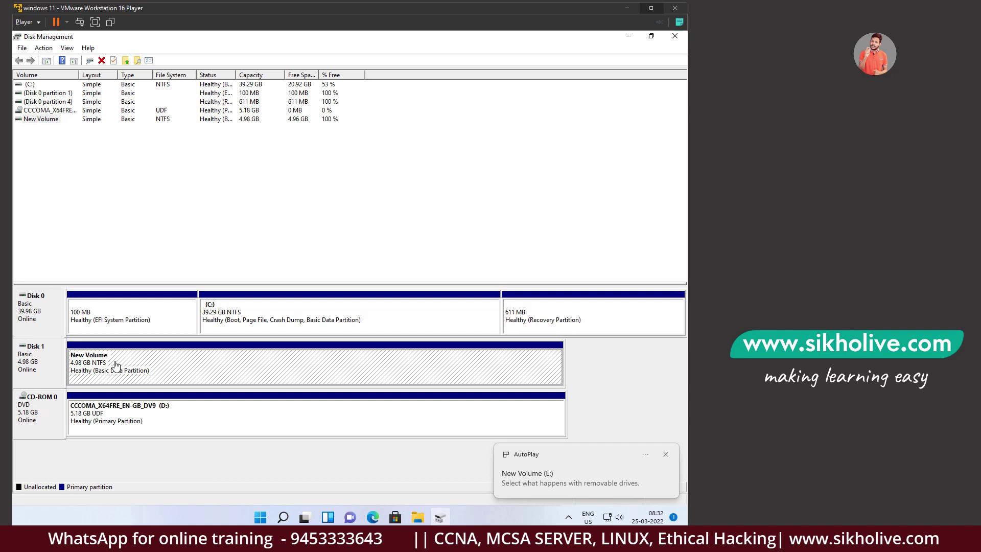
click(117, 408)
click(135, 378)
click(661, 460)
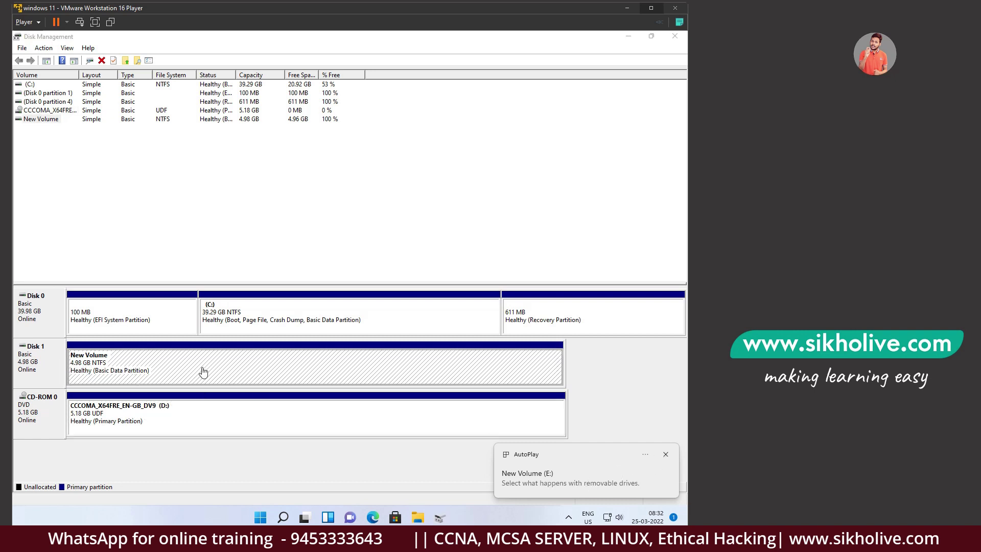
click(186, 414)
click(146, 378)
click(418, 517)
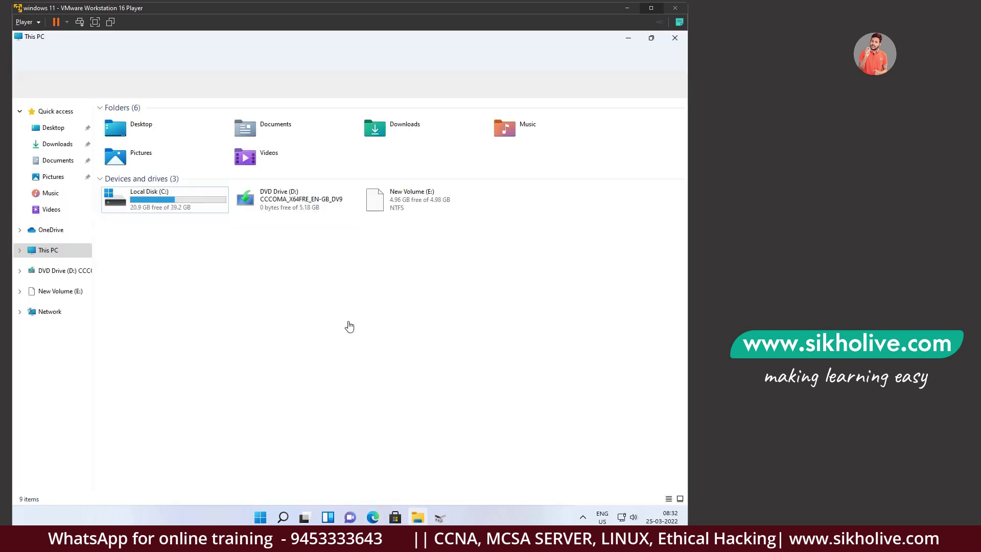
click(413, 204)
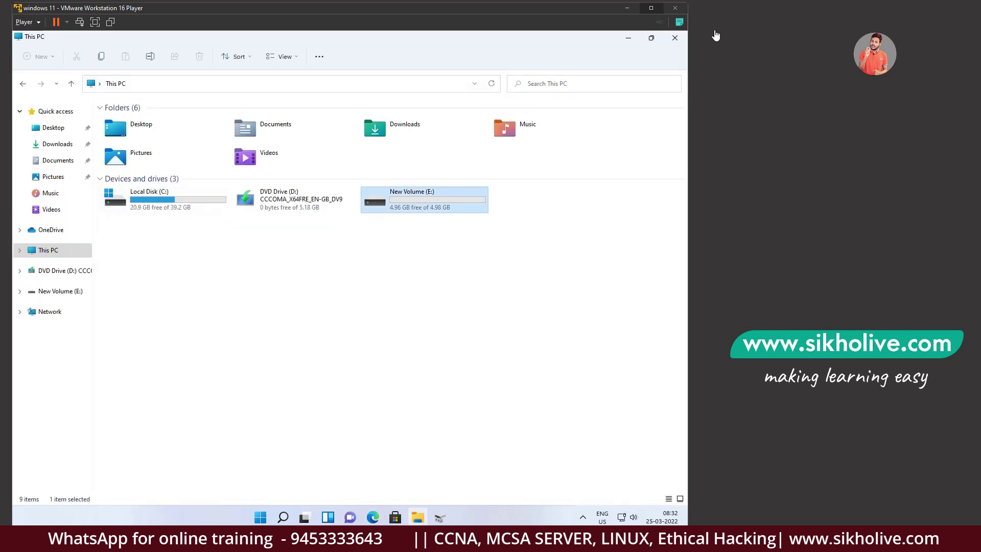
click(628, 38)
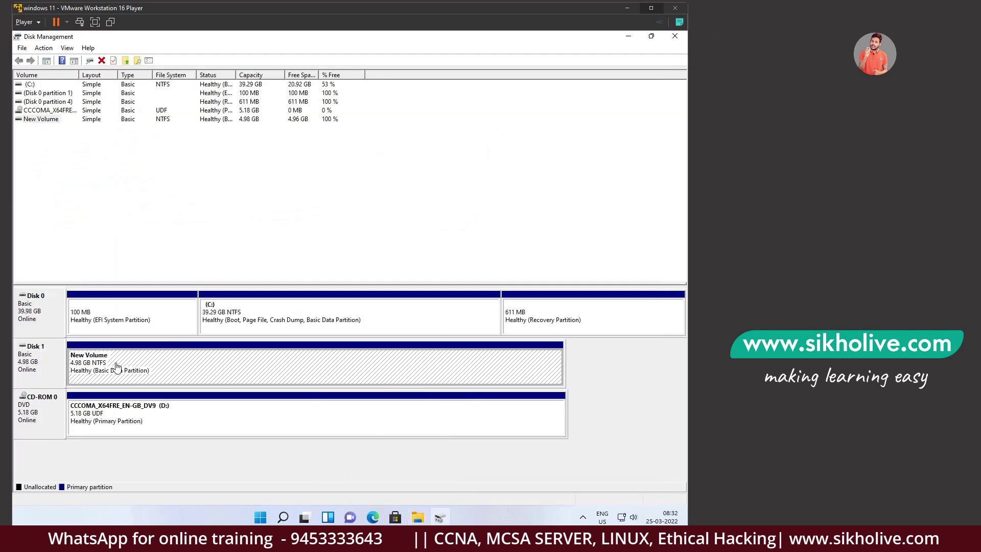
Step: Close Disk Management and open New Volume (E:) in File Explorer
click(116, 323)
click(127, 363)
click(675, 37)
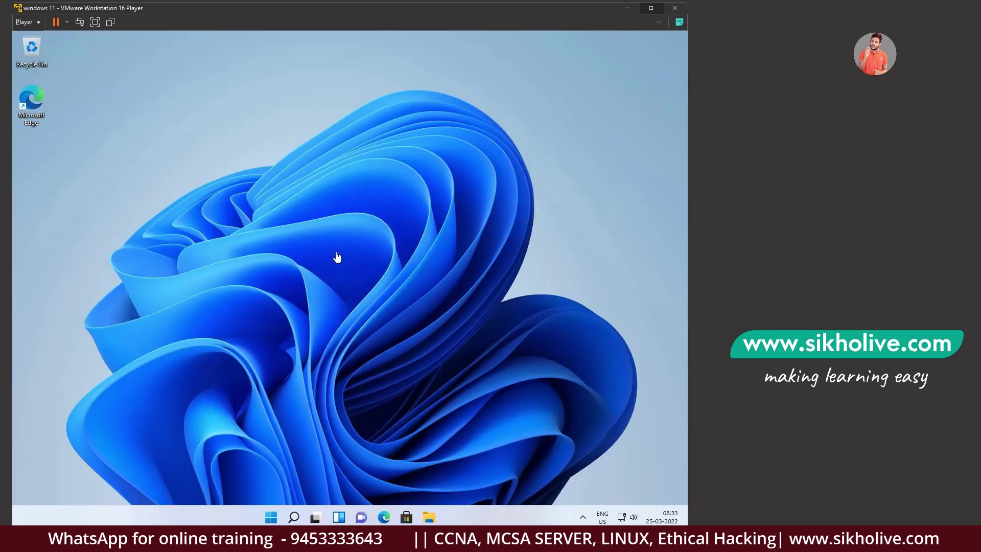
key(alt+Tab)
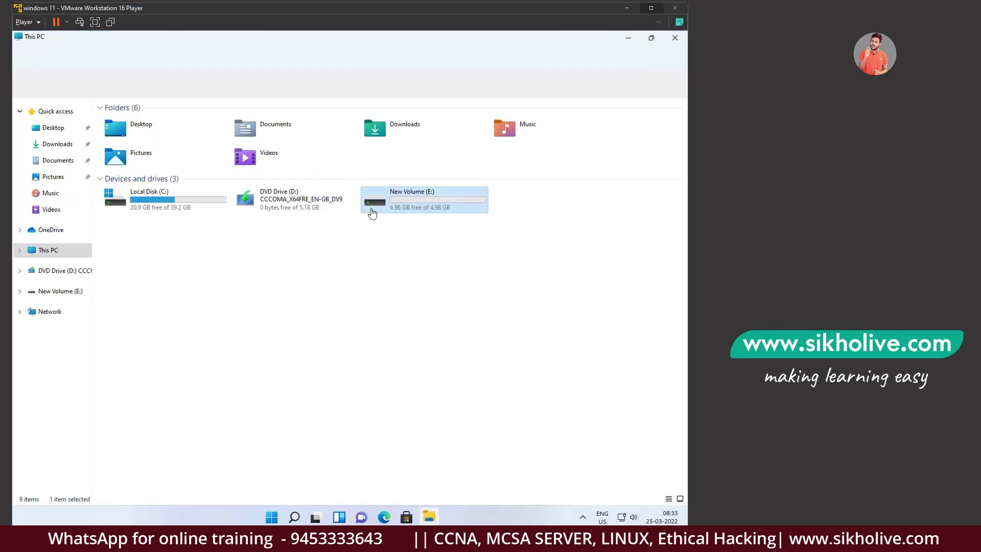
key(Return)
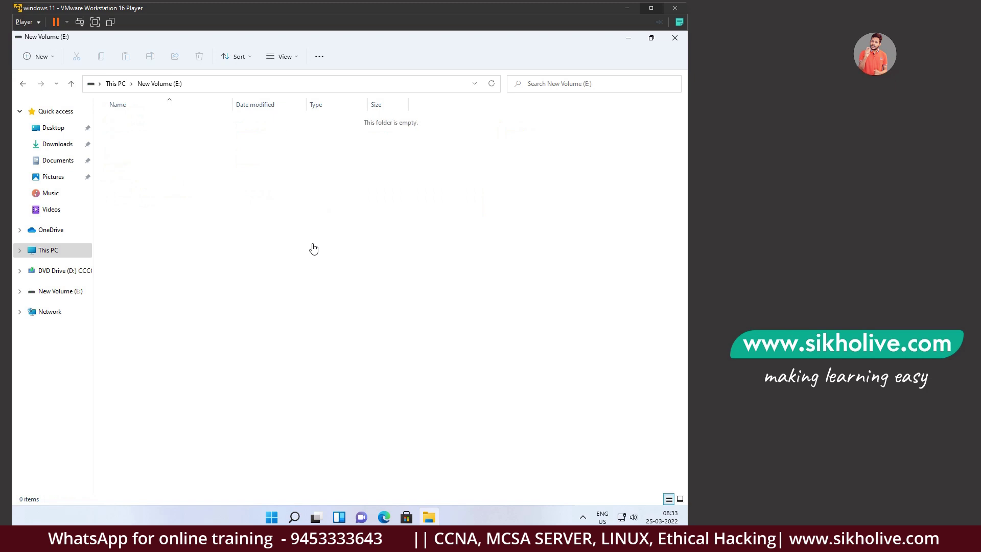
Step: Create a new folder in New Volume (E:) with a name beginning with "my"
key(ctrl+shift+n)
text(my)
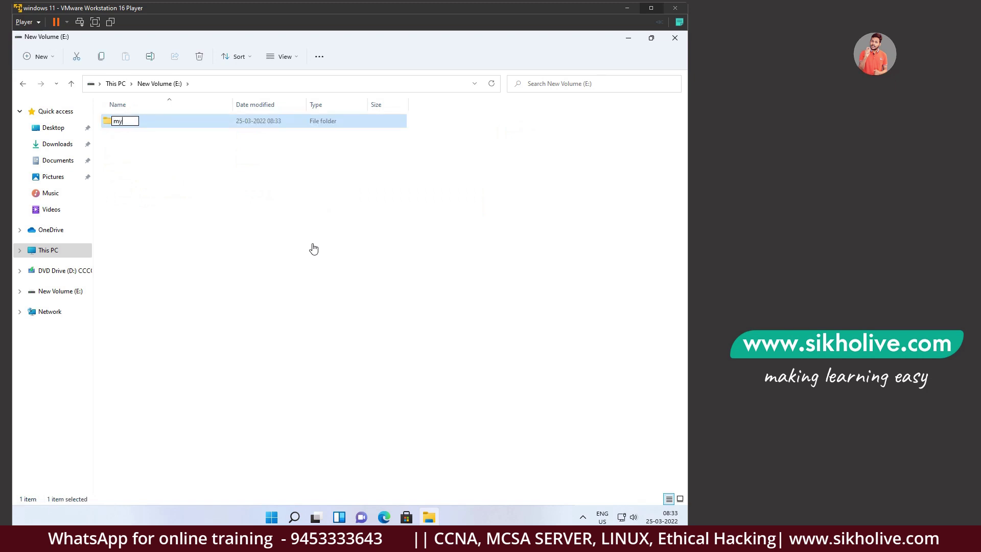
text(dco)
key(BackSpace)
key(BackSpace)
click(173, 163)
Step: Return to This PC and start turning on BitLocker for New Volume (E:)
click(71, 84)
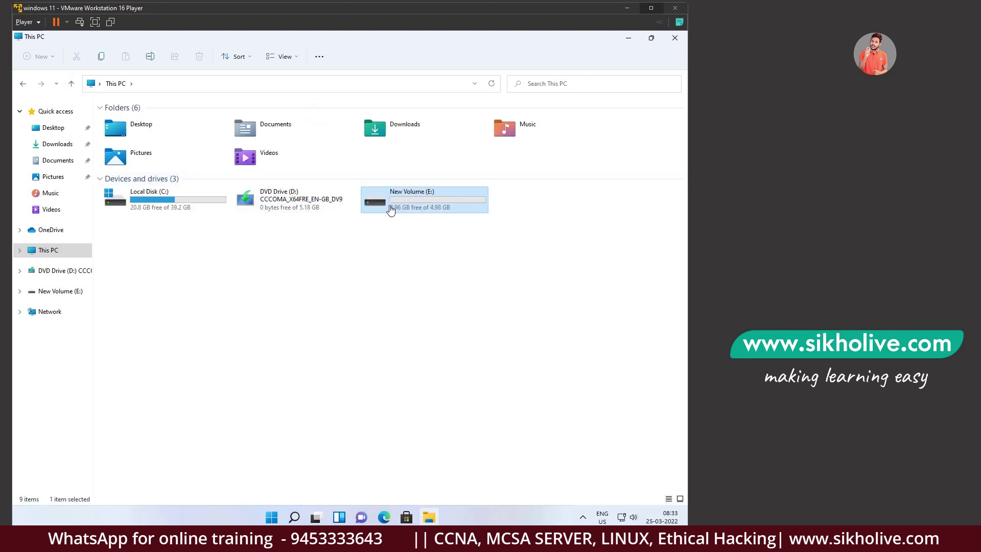
right_click(391, 210)
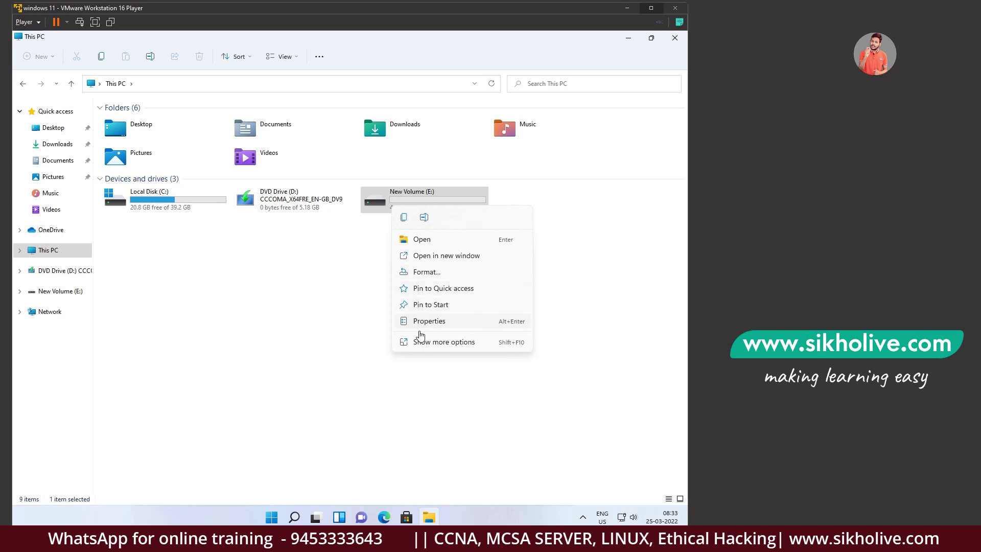
click(432, 343)
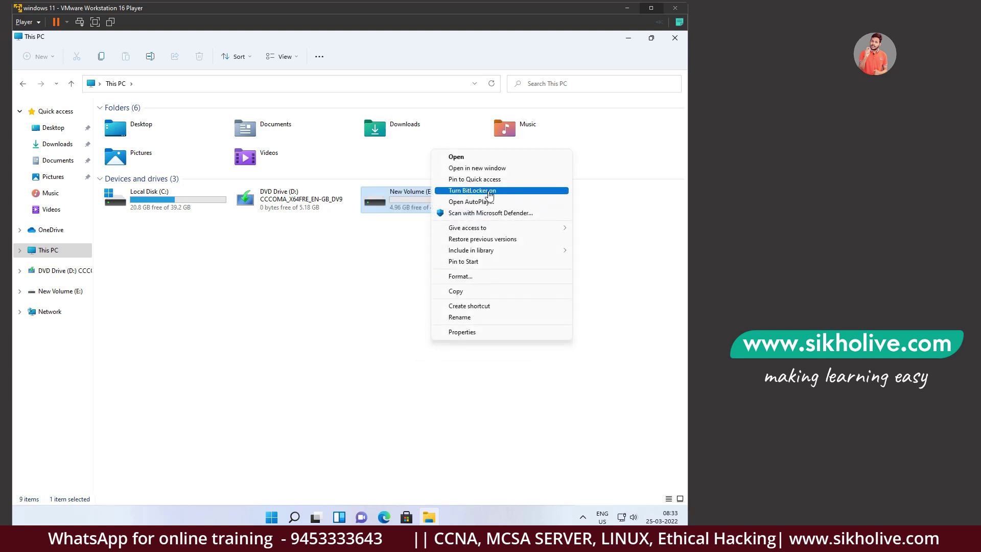
click(388, 201)
right_click(389, 200)
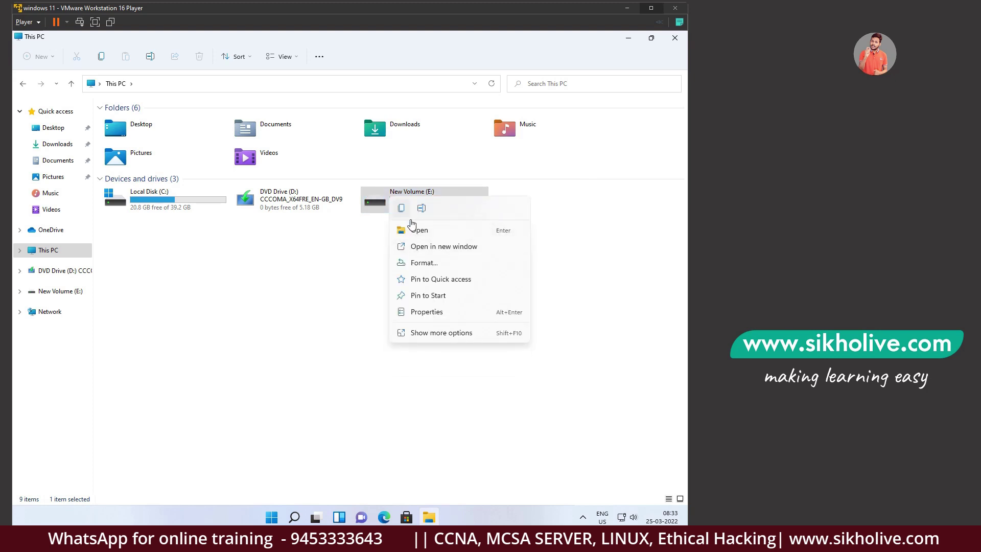
click(427, 334)
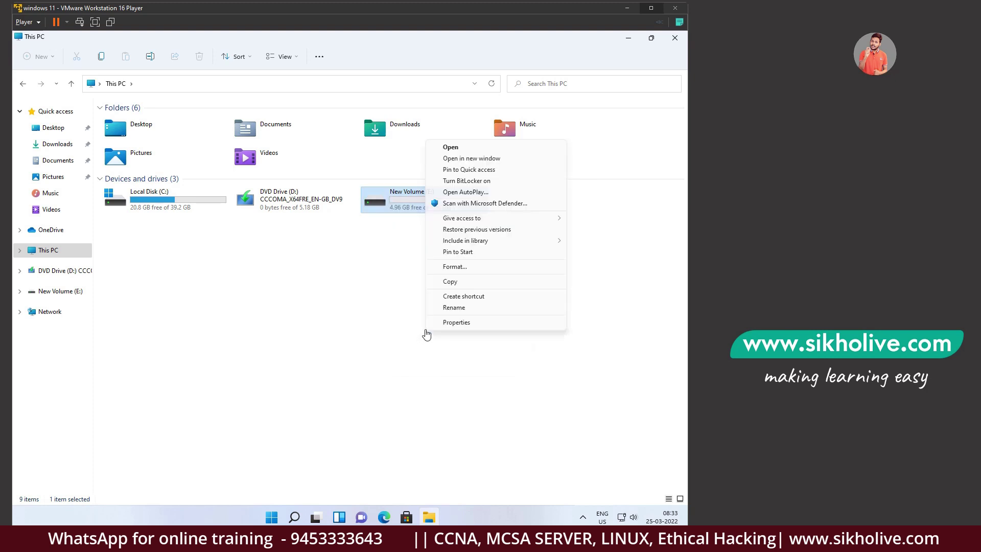
click(465, 182)
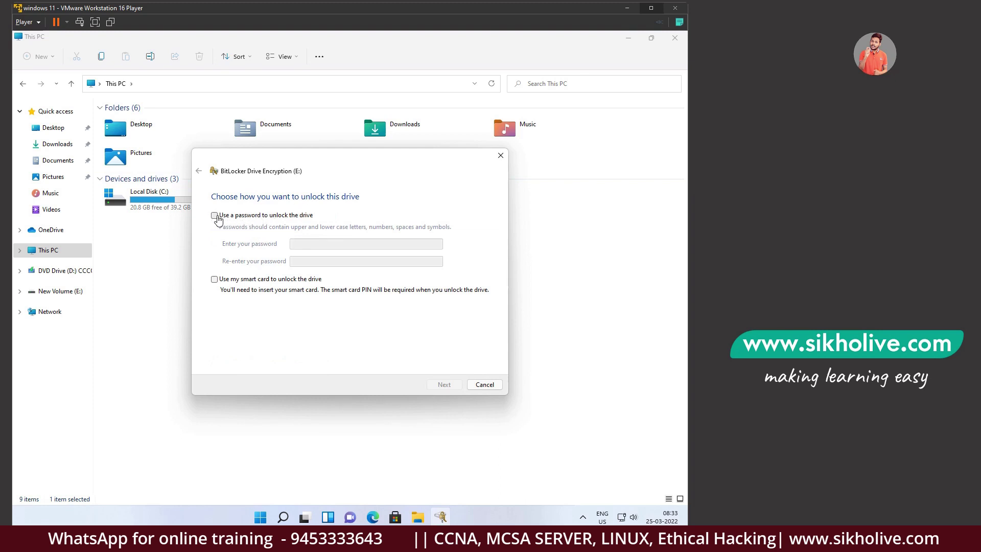
Step: Choose to unlock drive E: with a password, enter and re-enter the drive password, and continue
click(215, 217)
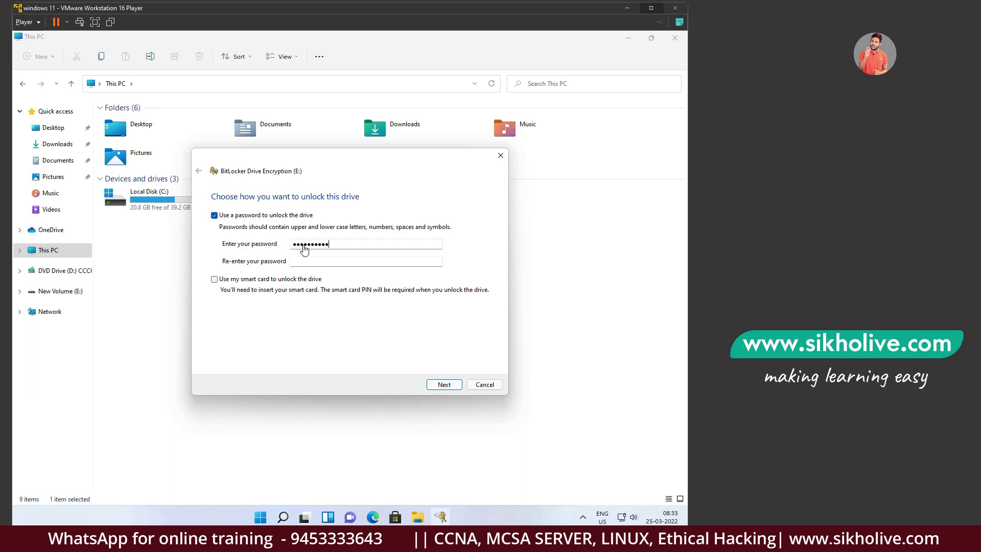
click(312, 265)
click(446, 385)
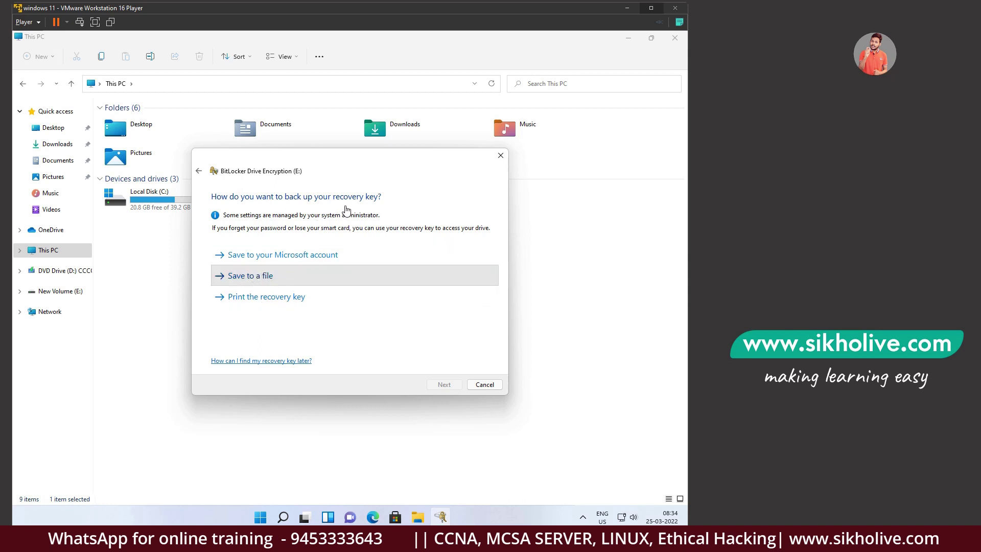
Step: Back up the recovery key to a text file named bit rec on the Desktop and continue the BitLocker setup
click(243, 279)
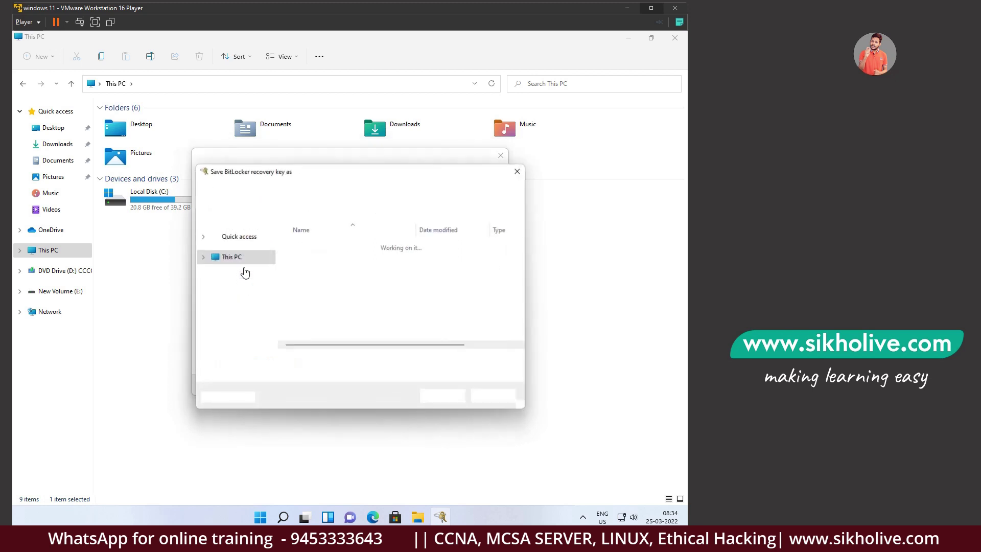
scroll(231, 283, up, 1)
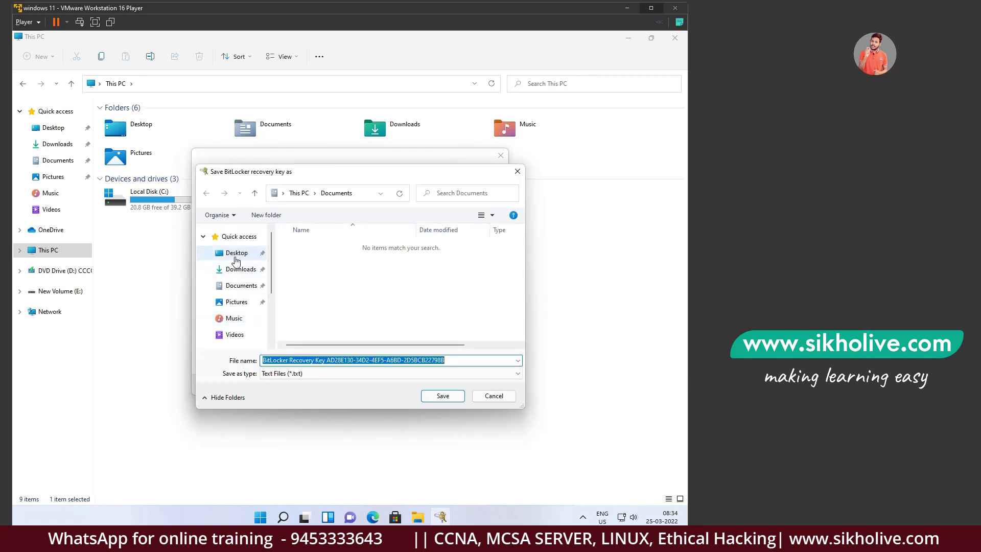
click(225, 252)
drag(452, 362, 259, 360)
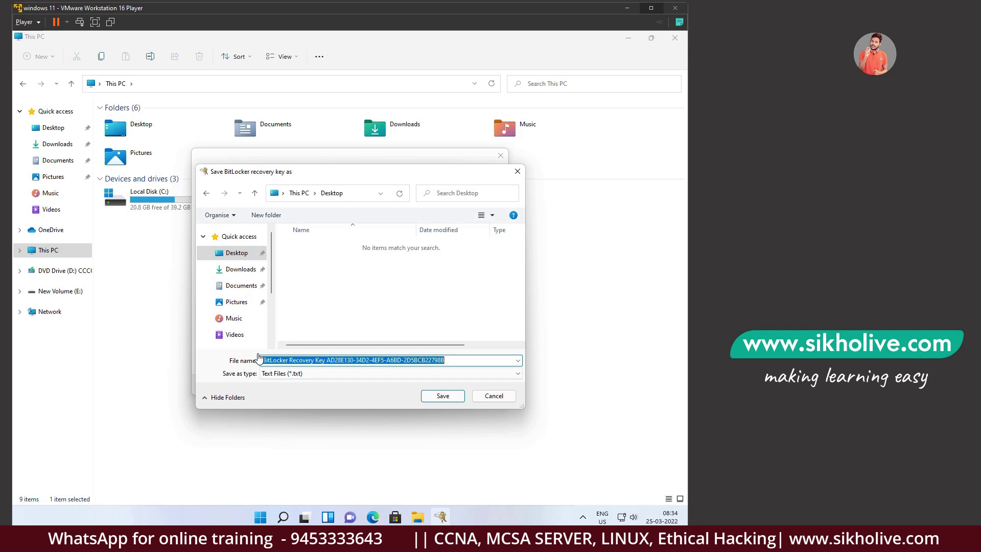
text(bit rec)
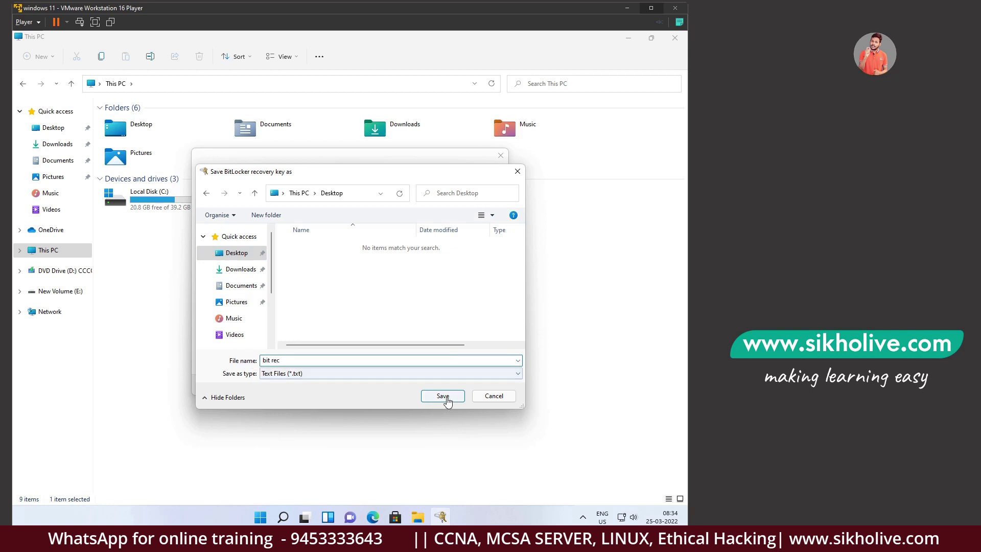
click(443, 396)
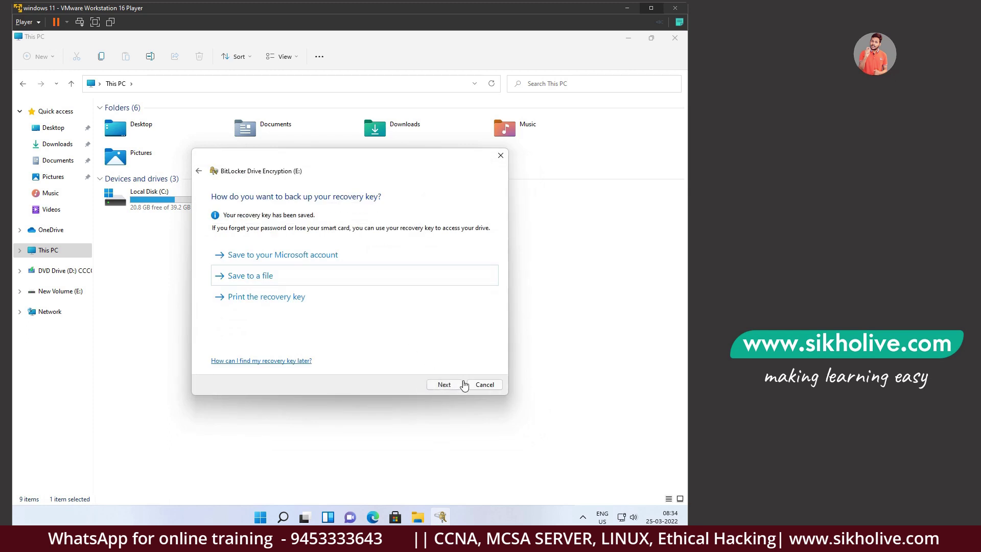
click(444, 387)
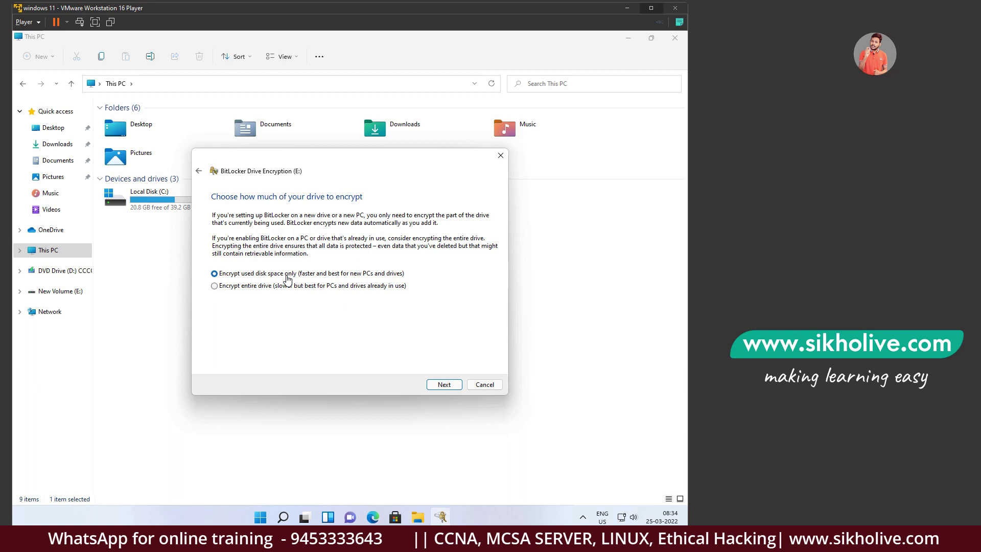
Step: Encrypt used disk space only on drive E: in Compatible mode and dismiss the encryption progress dialog
click(251, 286)
click(441, 389)
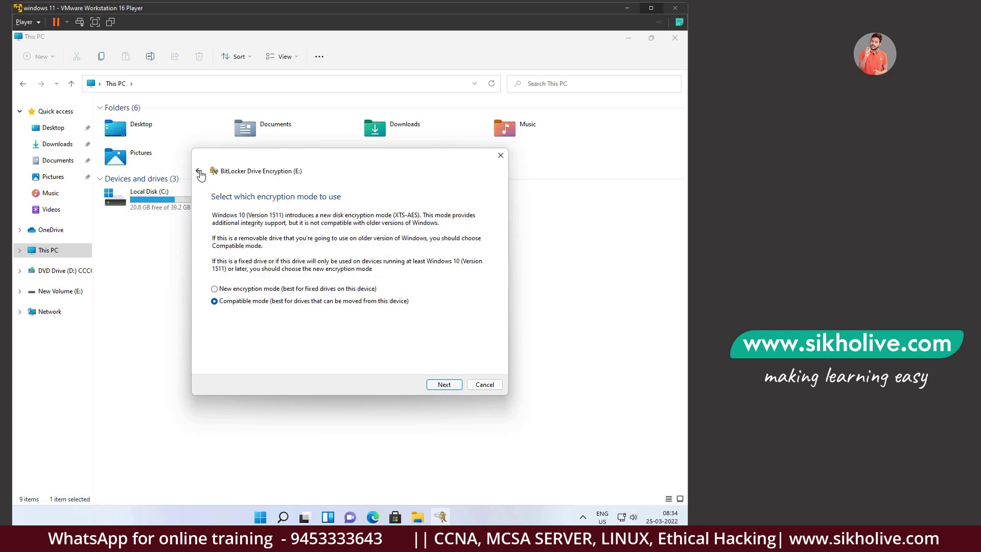
click(200, 172)
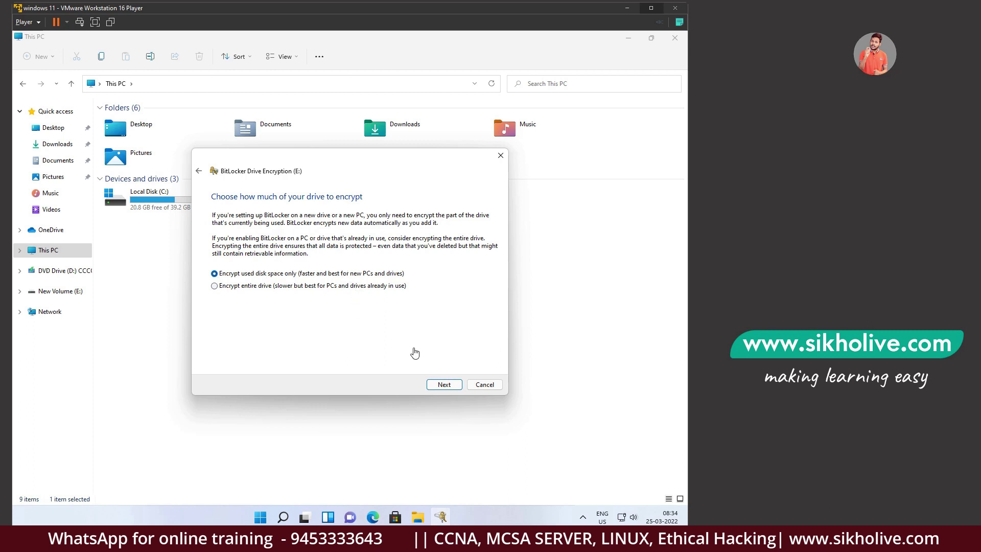
click(444, 386)
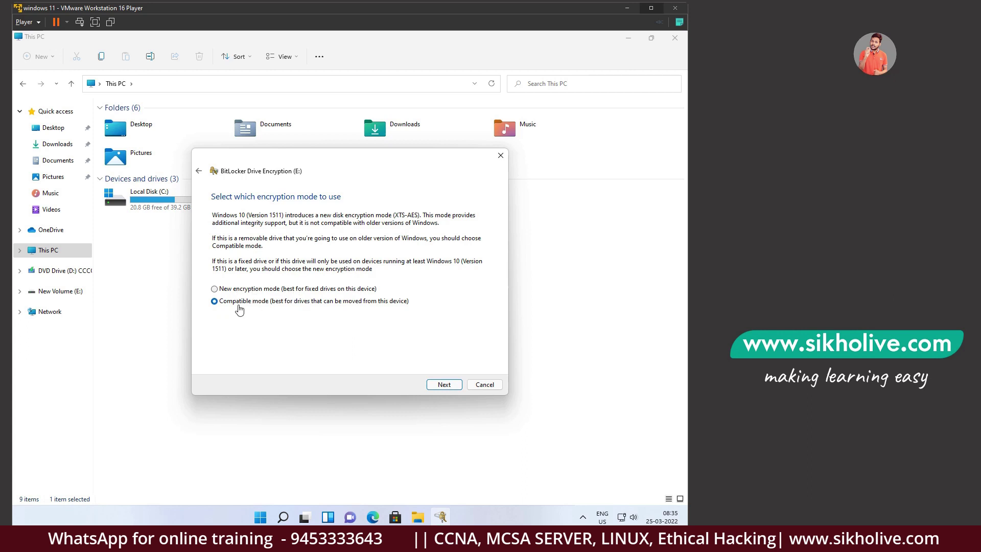
click(445, 387)
click(432, 387)
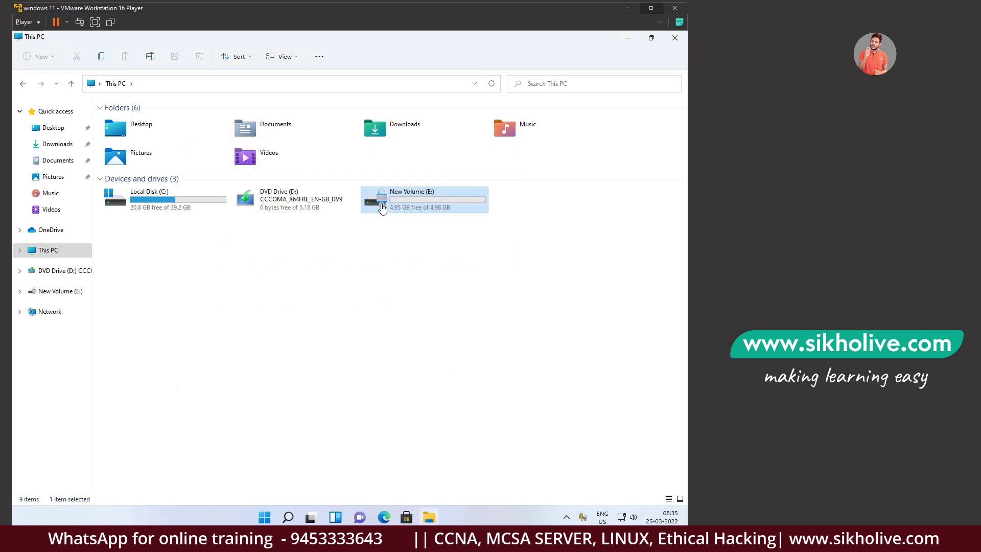
click(440, 517)
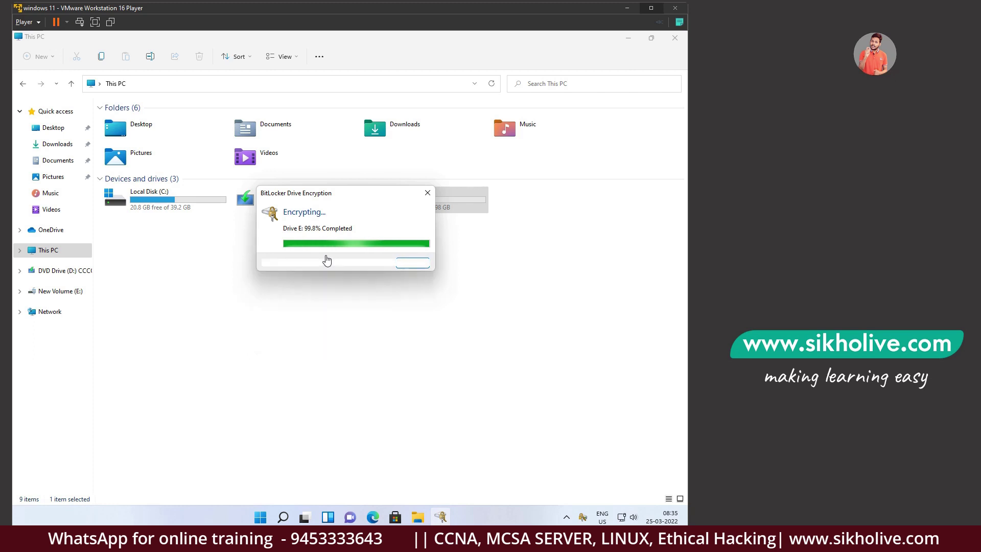
click(402, 244)
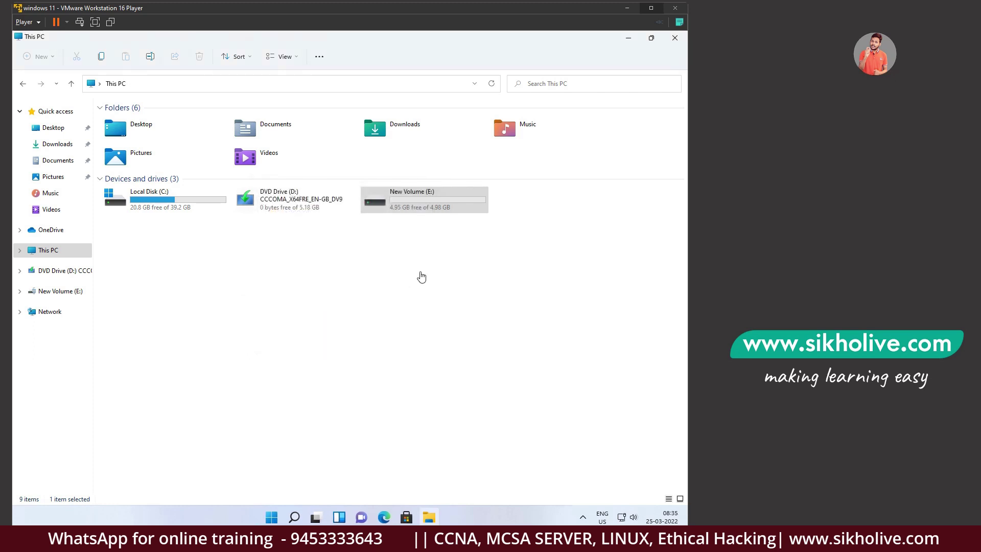
Step: Open New Volume (E:) to check access to the mydocfile folder and return to This PC
double_click(407, 205)
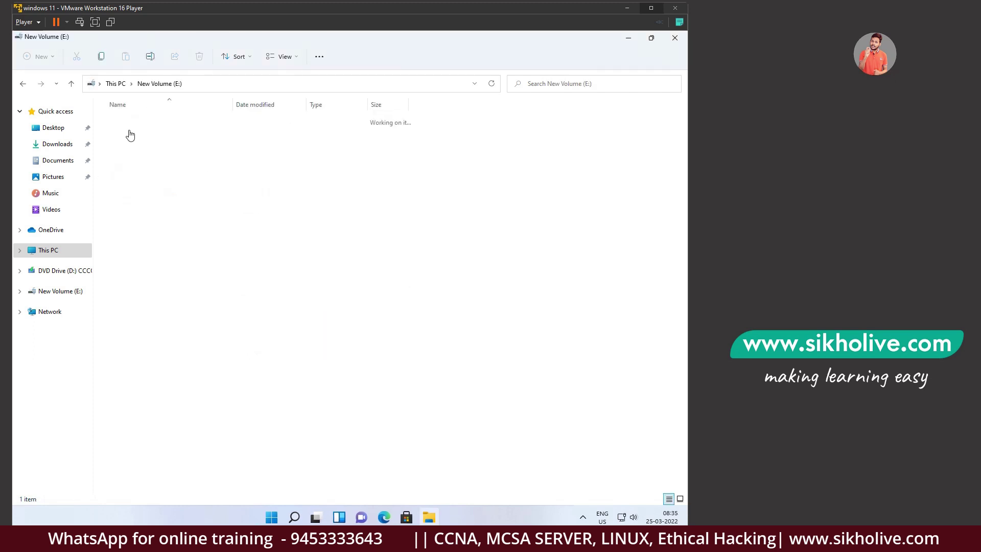
click(130, 128)
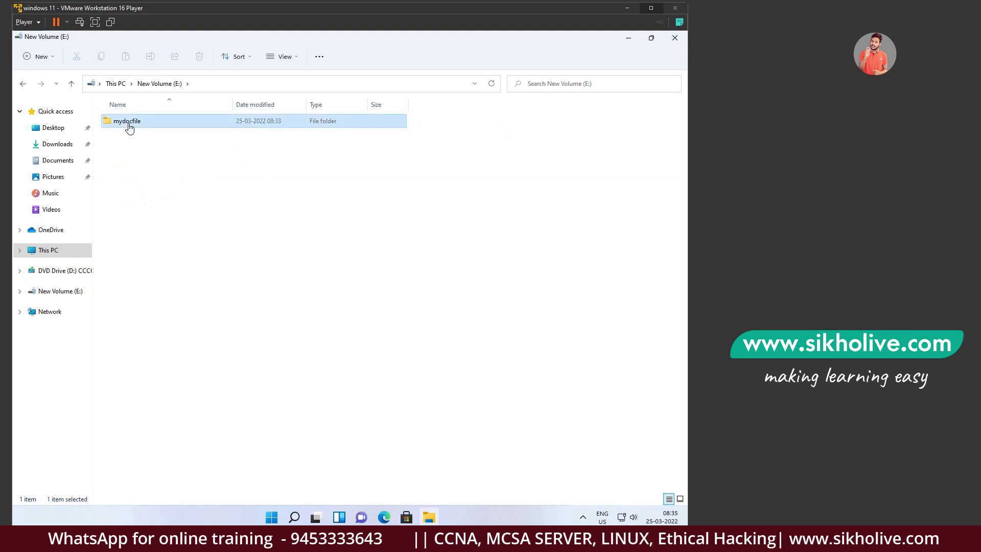
click(71, 84)
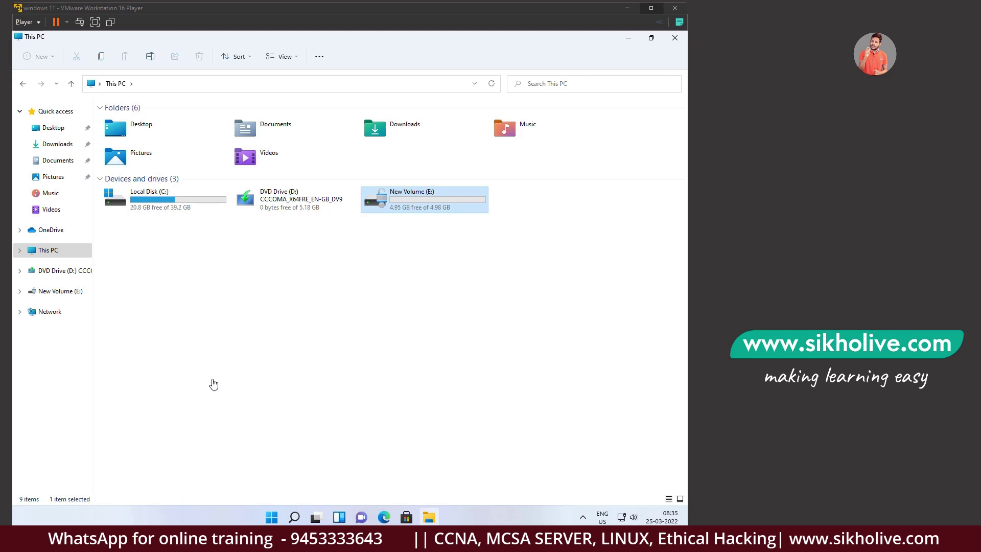
double_click(408, 208)
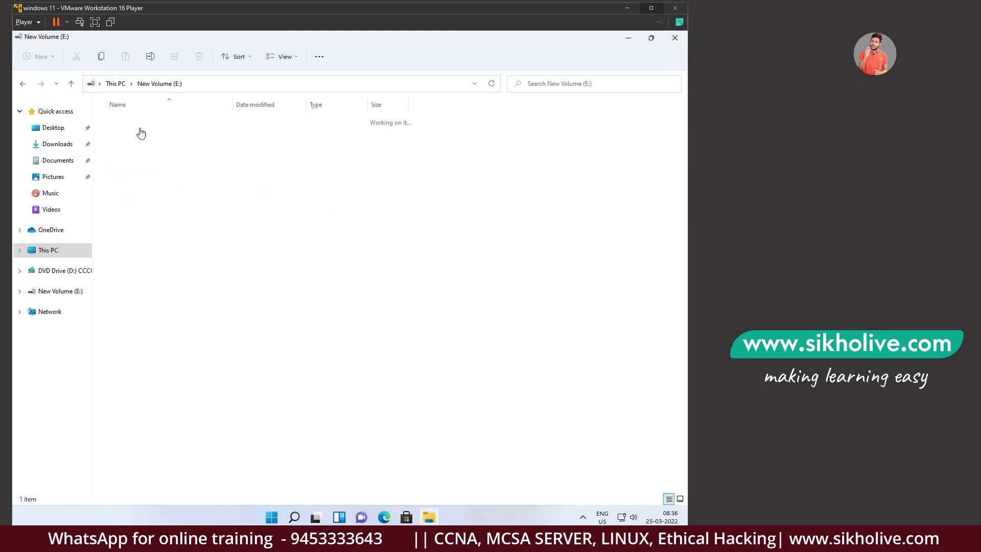
click(72, 84)
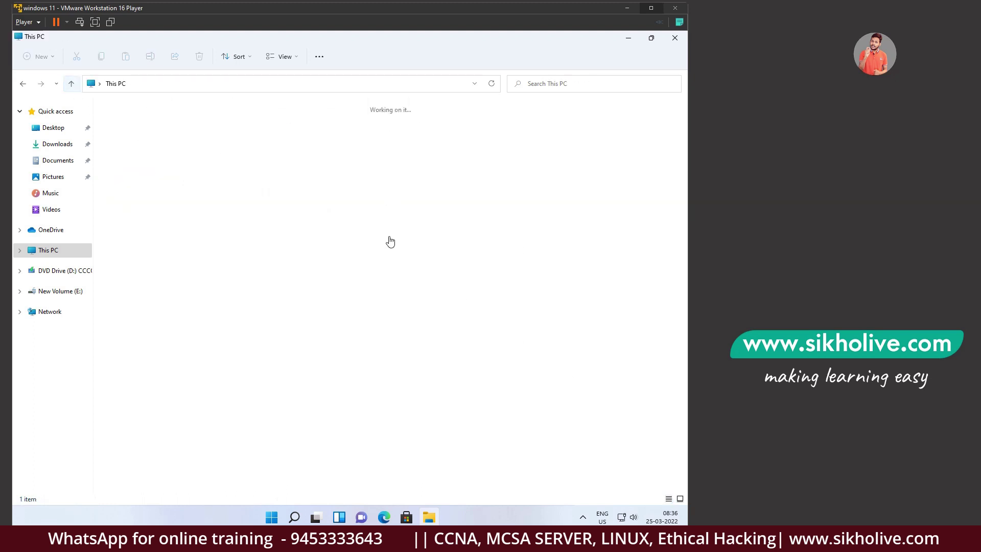
Step: Open Command Prompt as administrator and place its window below the drives in This PC
click(294, 518)
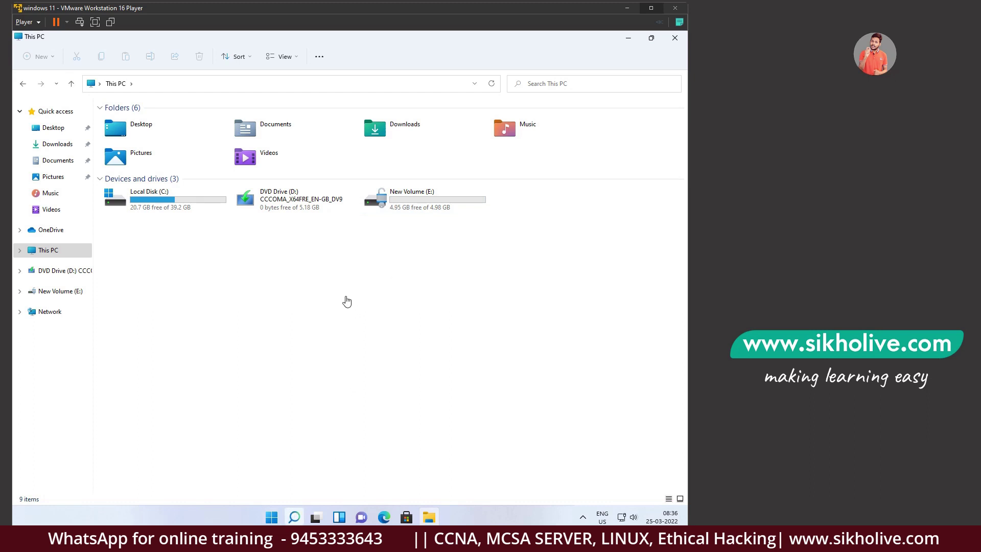
text(command)
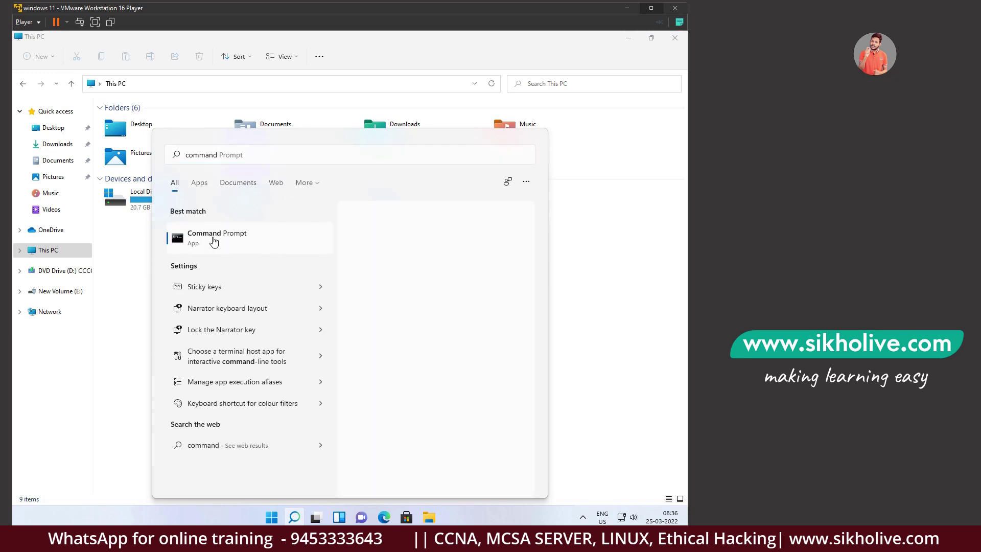
right_click(213, 241)
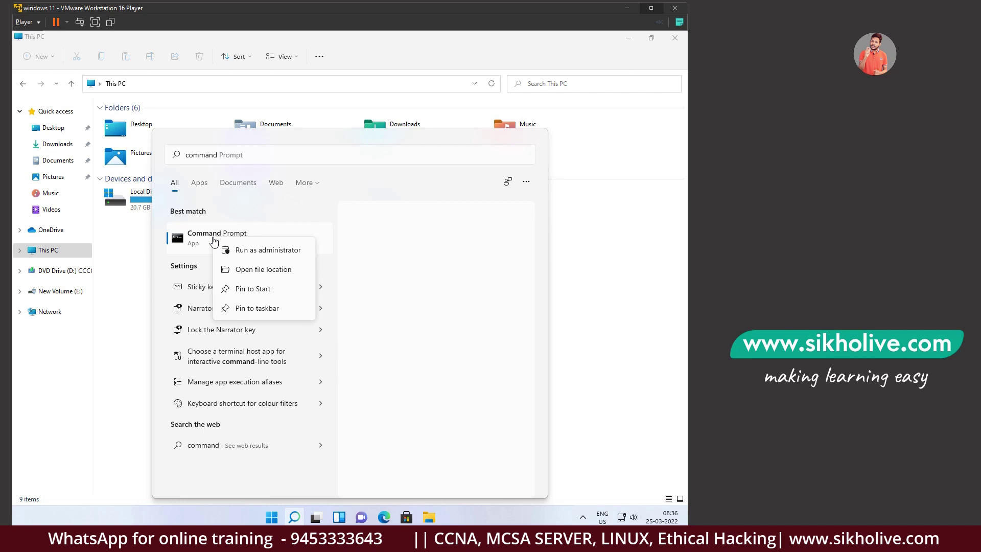
click(258, 254)
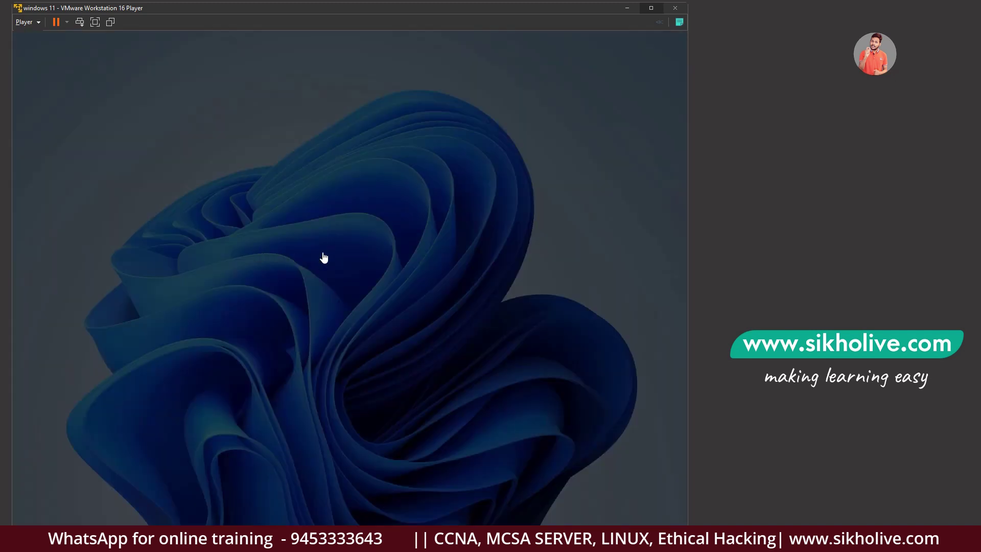
click(299, 351)
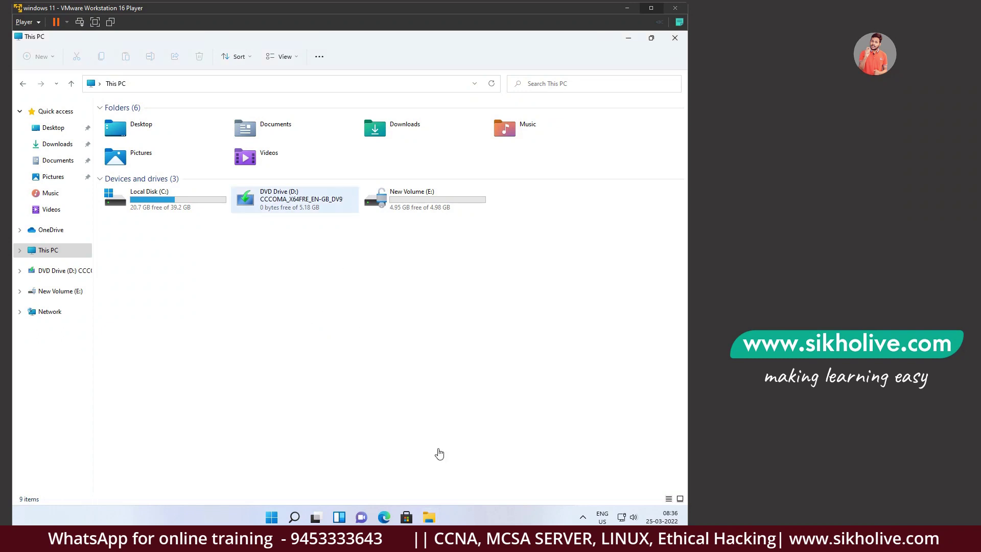
drag(253, 52, 359, 252)
Step: Lock the encrypted volume by running manage-bde -lock E: in Command Prompt
click(249, 295)
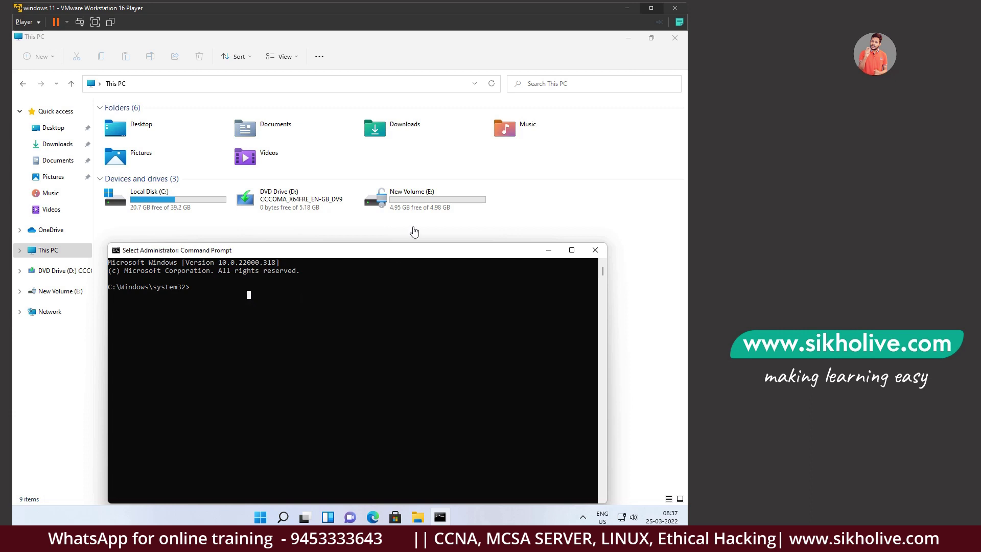
text(manage-bde -lock E)
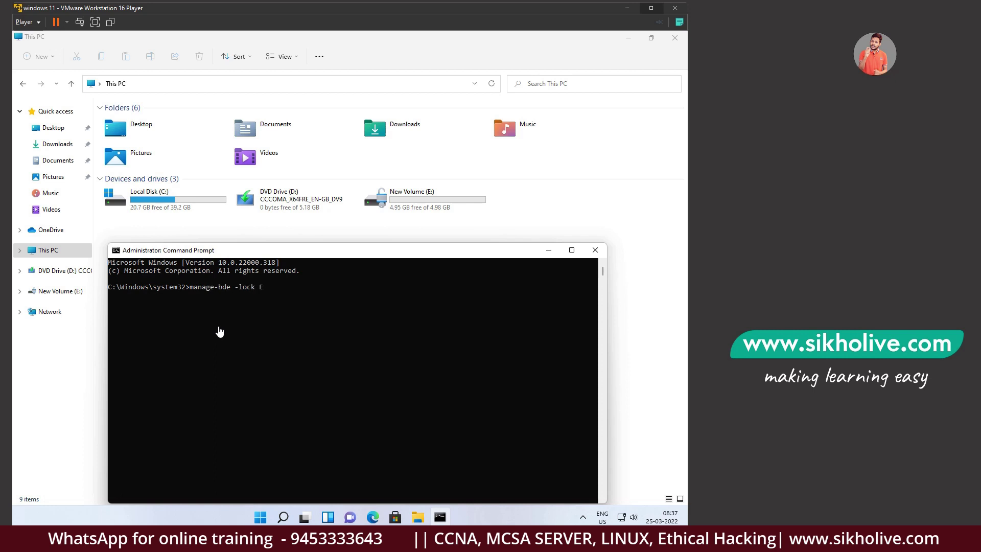
text(:)
key(Return)
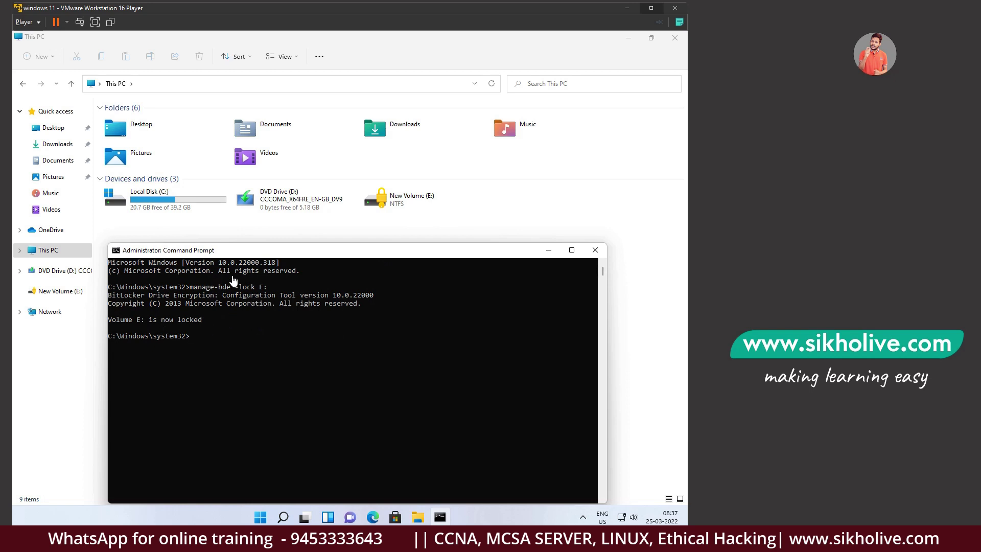
Step: Minimise Command Prompt and open New Volume (E:) from This PC to bring up its BitLocker unlock prompt
click(216, 320)
click(549, 250)
click(406, 210)
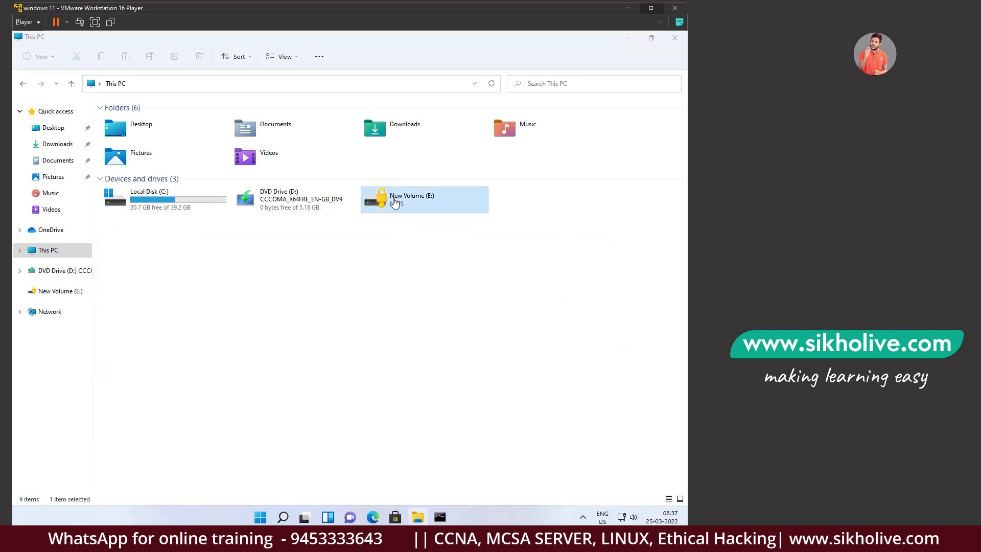
double_click(395, 203)
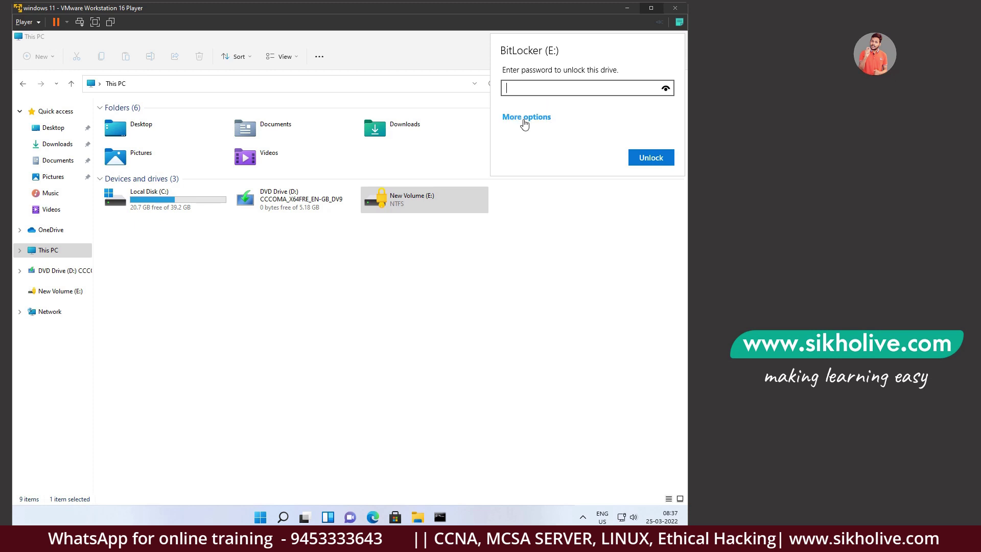
Step: Open the bit rec text file in the Desktop folder, copy the BitLocker recovery key from it and minimise the file
click(135, 130)
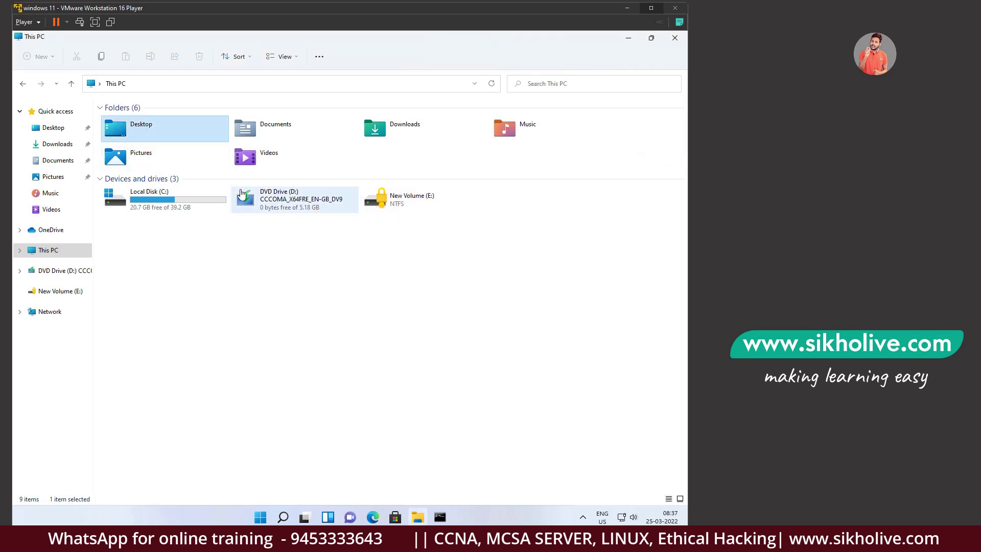
double_click(128, 134)
click(119, 123)
double_click(119, 123)
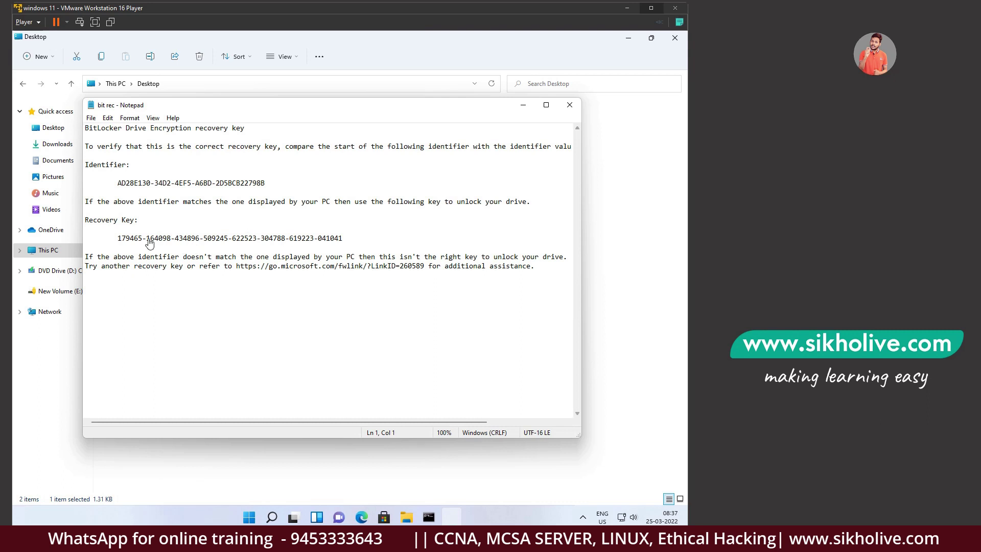
drag(118, 238, 350, 246)
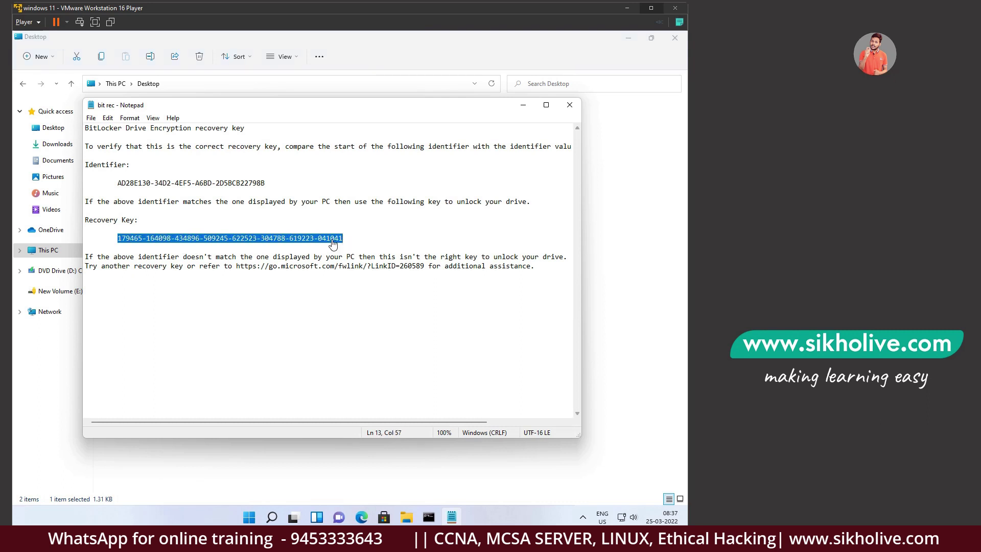
right_click(333, 243)
click(233, 275)
click(523, 105)
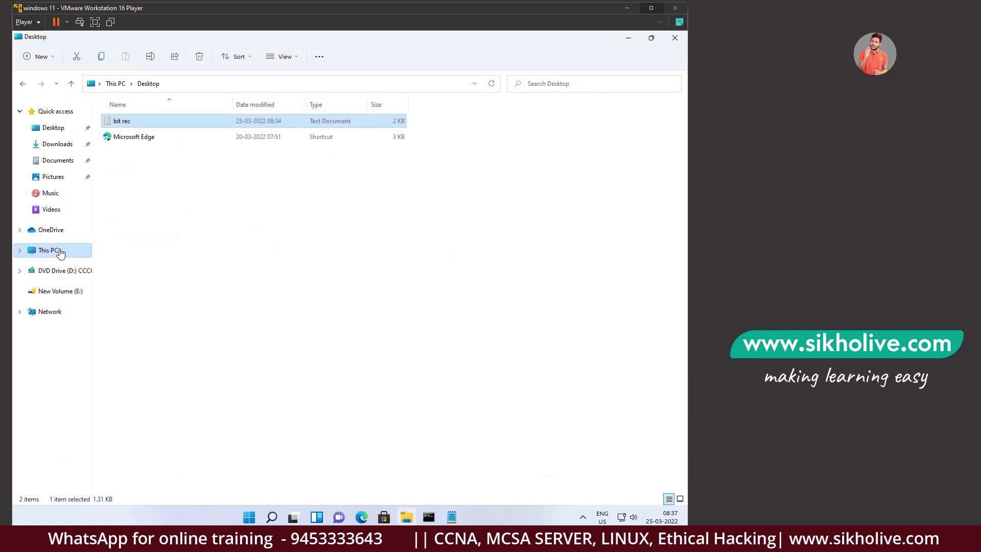
Step: Unlock New Volume (E:) from This PC by choosing the recovery key option and pasting the copied BitLocker recovery key
click(60, 252)
click(414, 207)
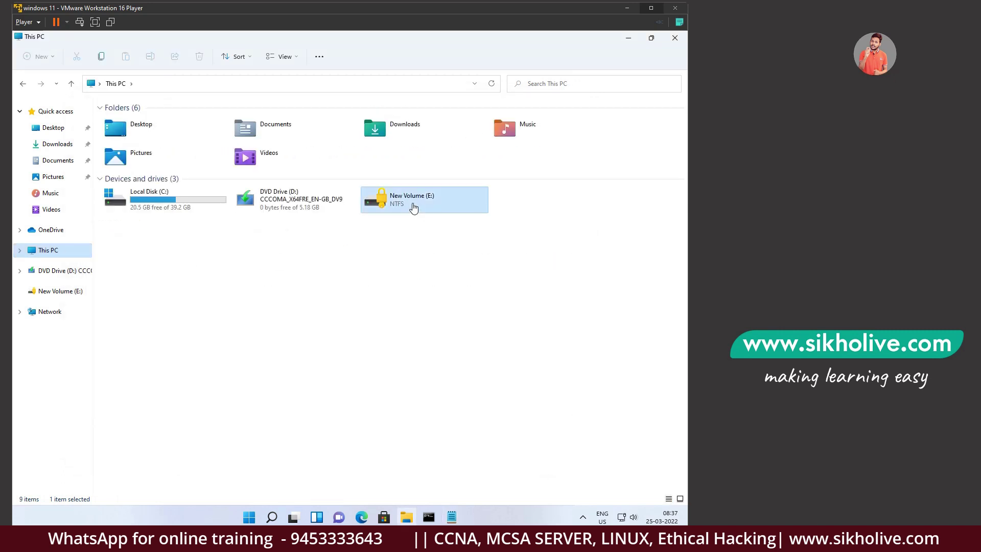
double_click(414, 207)
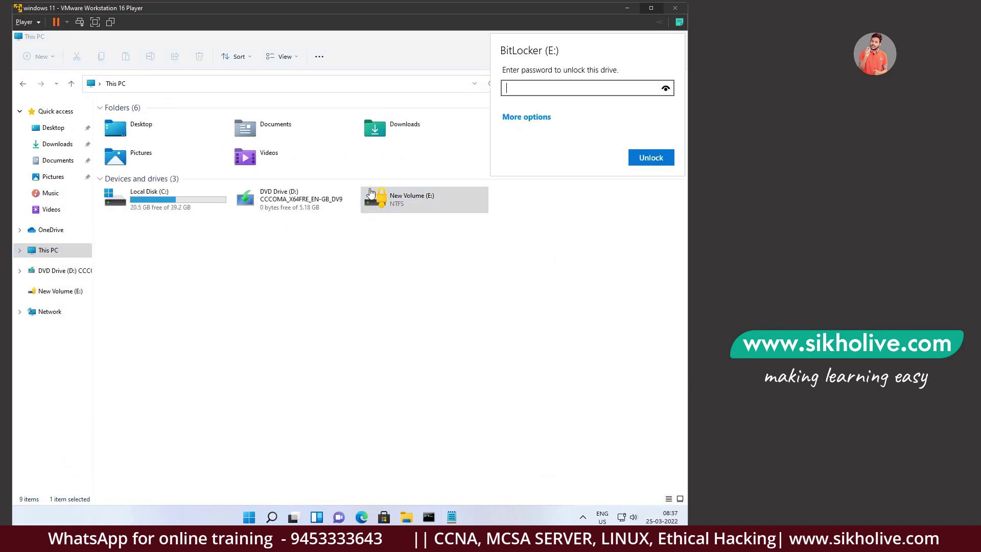
click(521, 119)
click(521, 144)
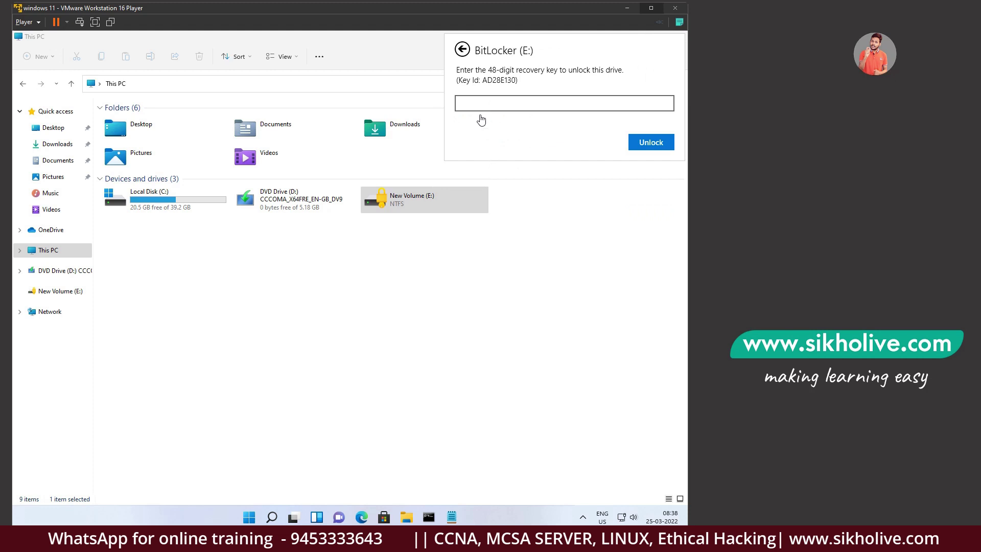
key(ctrl+v)
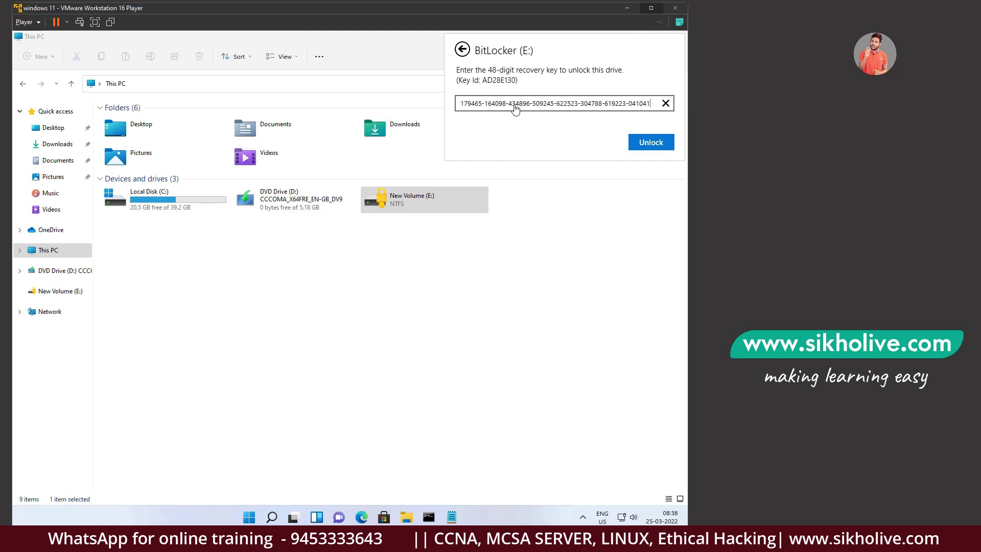
click(647, 145)
Step: Open Manage BitLocker for New Volume (E:) to examine the available management options, including turning BitLocker off, and close it
right_click(413, 210)
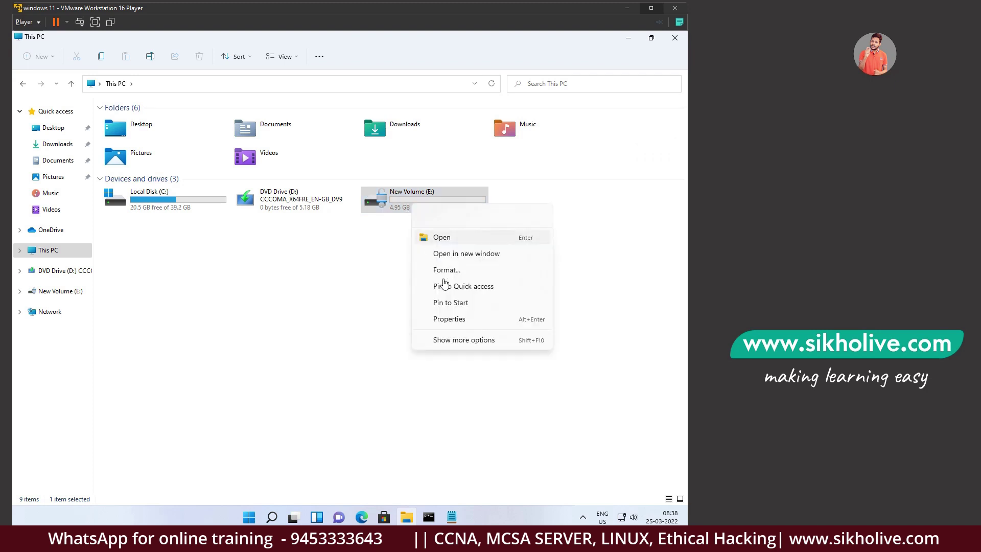
click(453, 342)
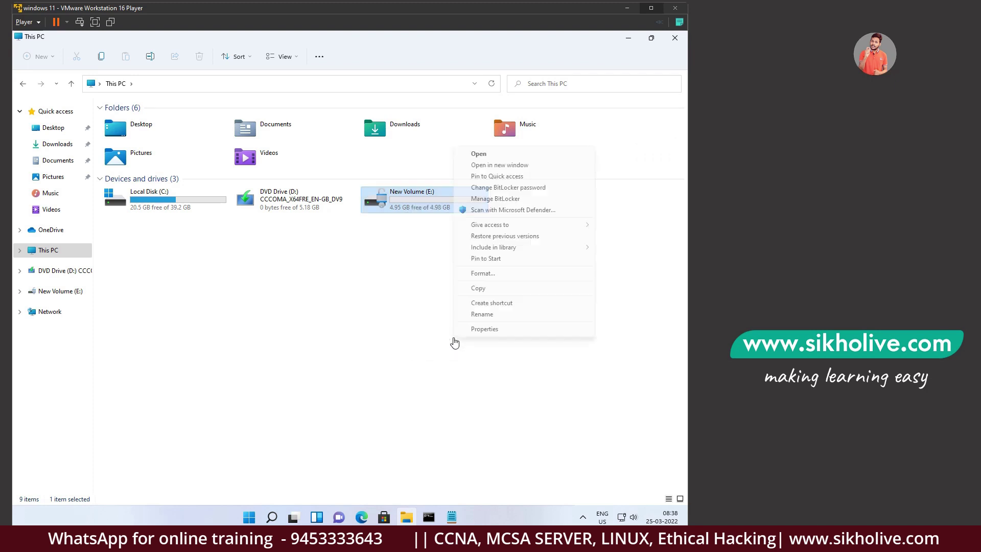
click(485, 201)
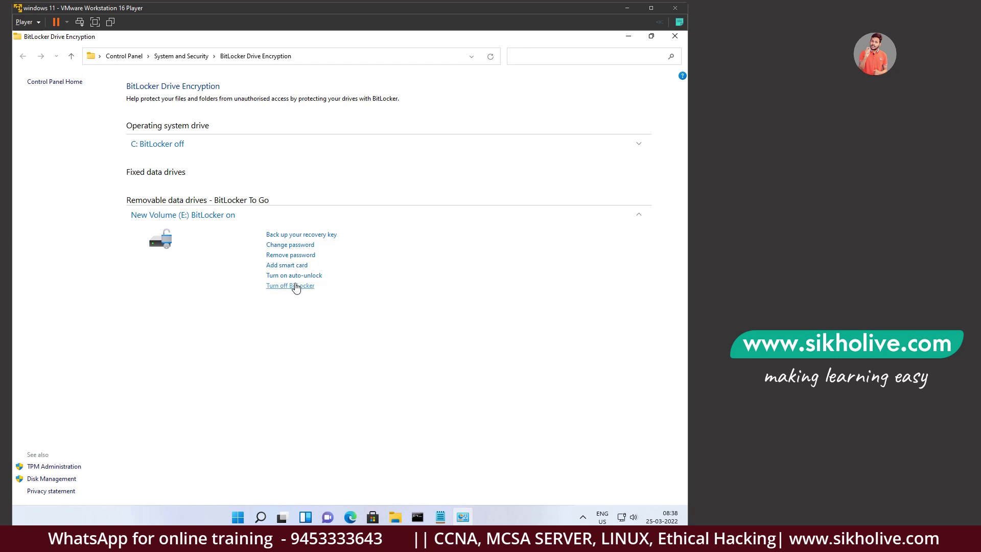
click(676, 43)
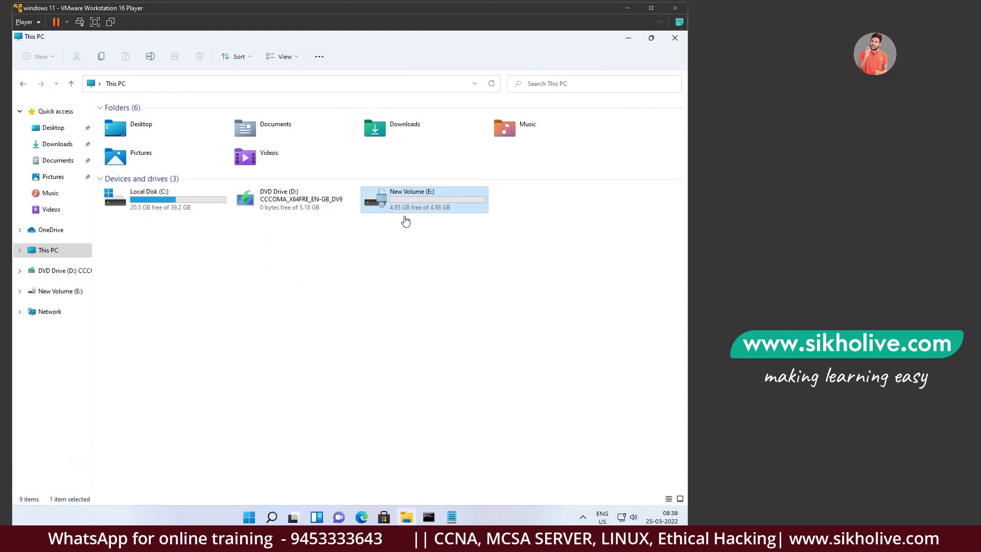
Step: Lock volume E: again by reusing the manage-bde -lock E: command in Command Prompt, and close Command Prompt
click(429, 518)
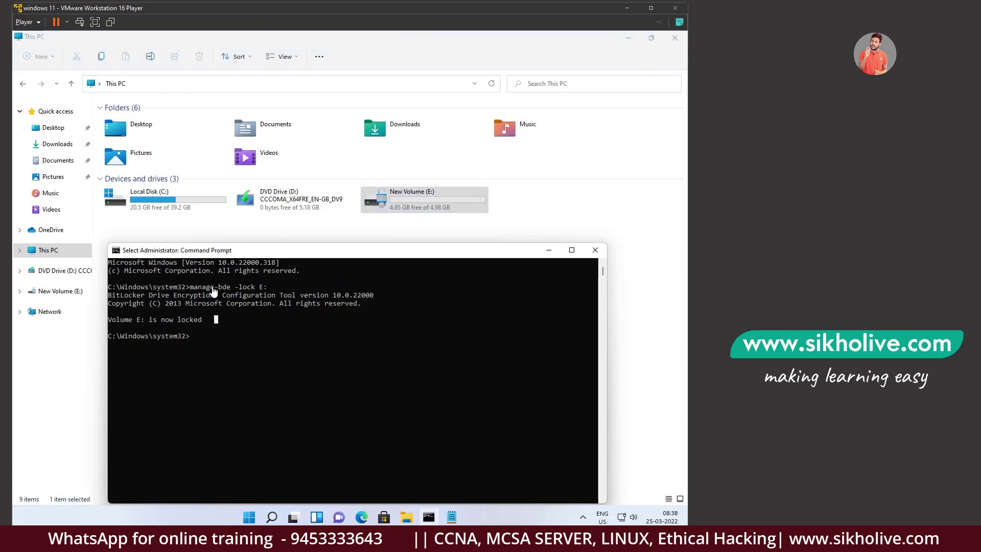
drag(190, 291, 274, 289)
click(267, 290)
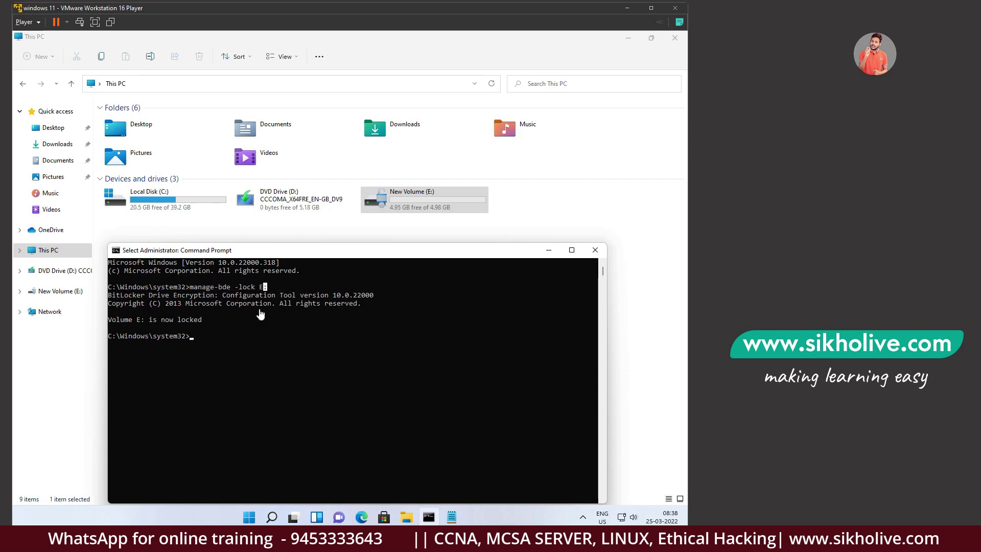
right_click(242, 338)
key(Return)
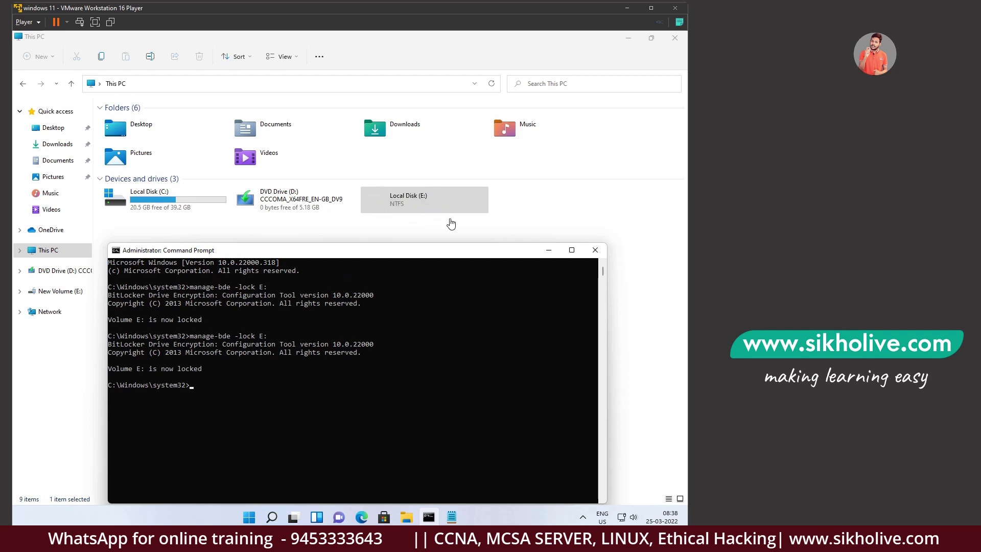
click(596, 250)
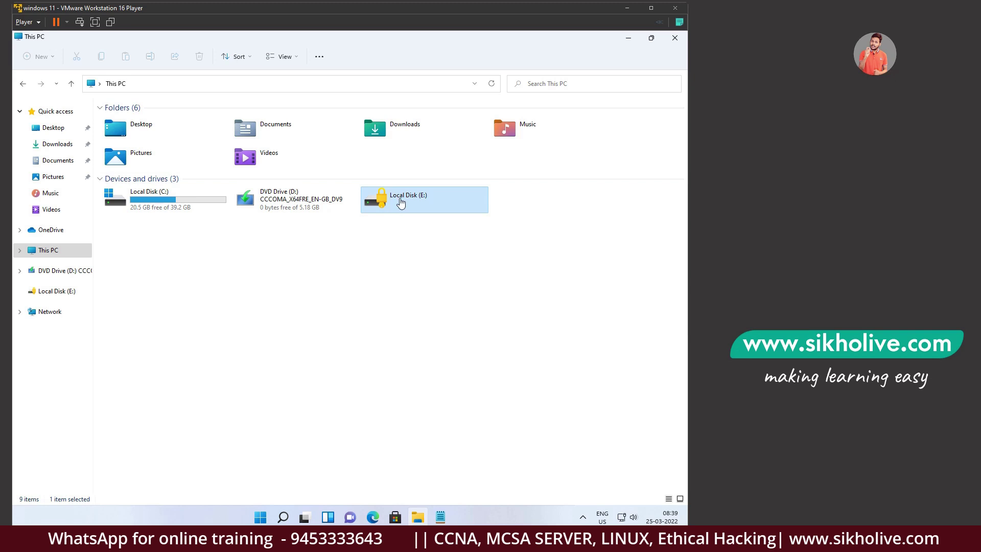
mouse_move(402, 202)
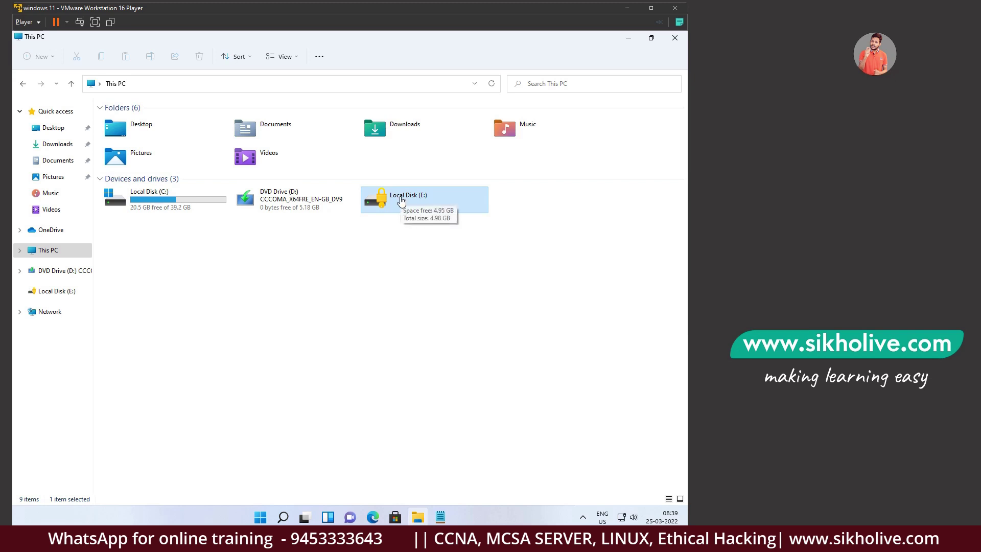